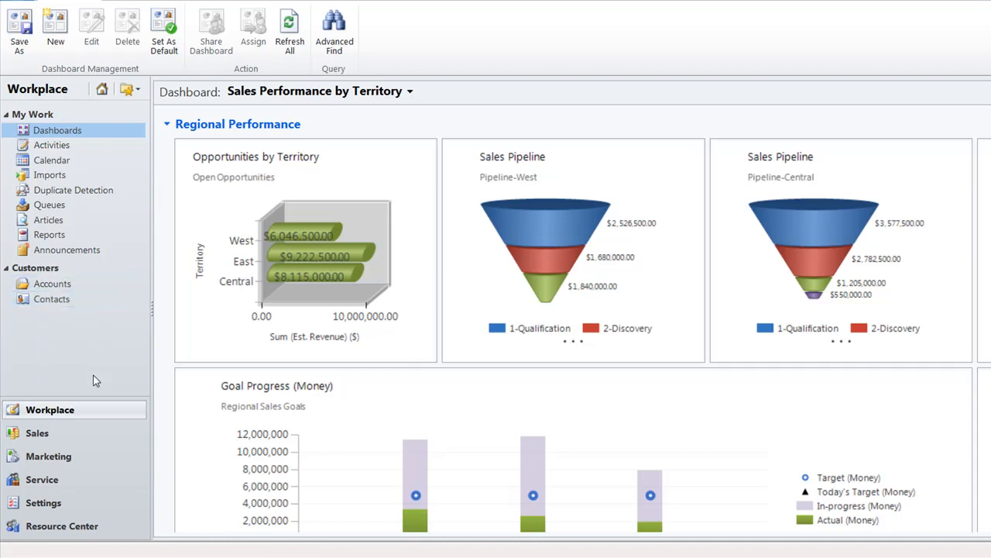
Look through the Sales, Marketing and Service areas and return to Sales.
click(93, 418)
click(94, 433)
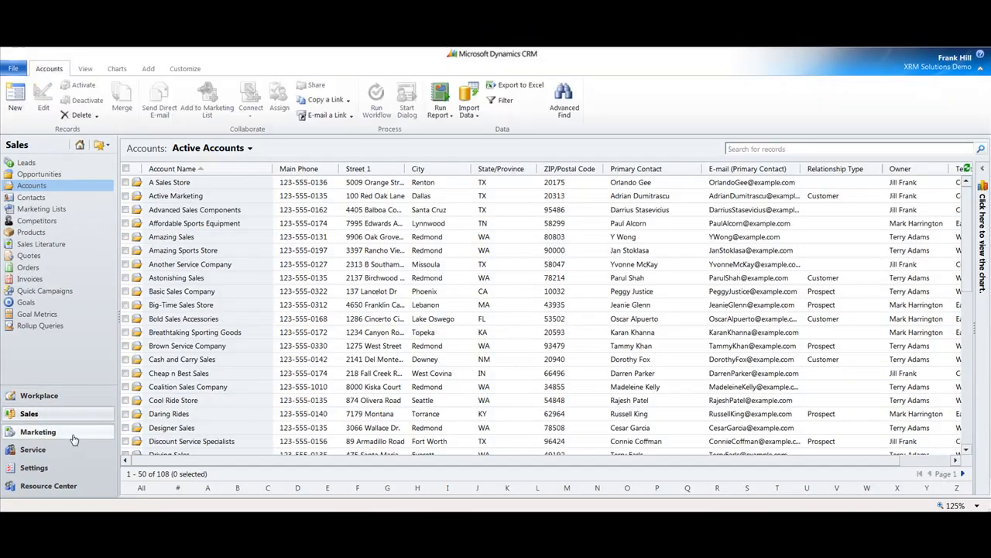
click(74, 439)
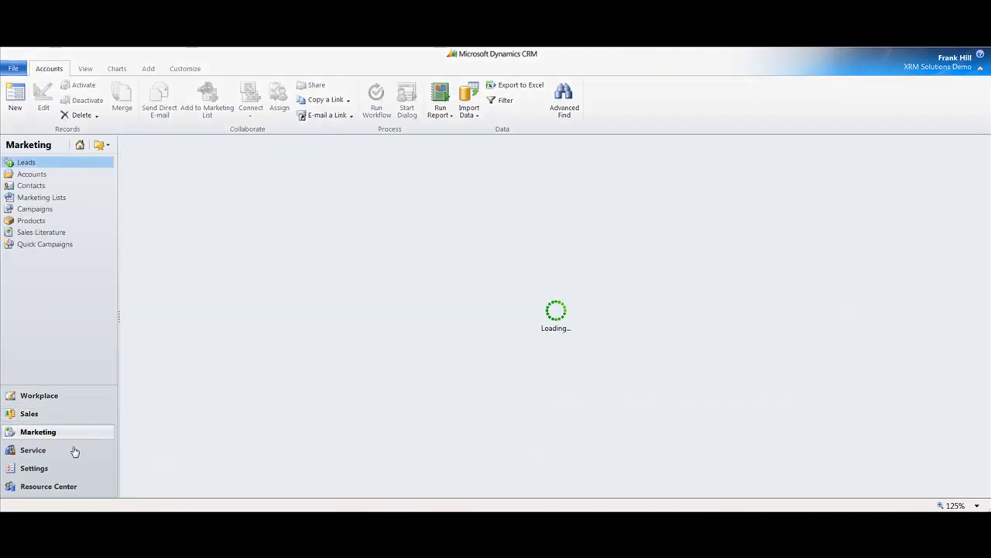
click(74, 450)
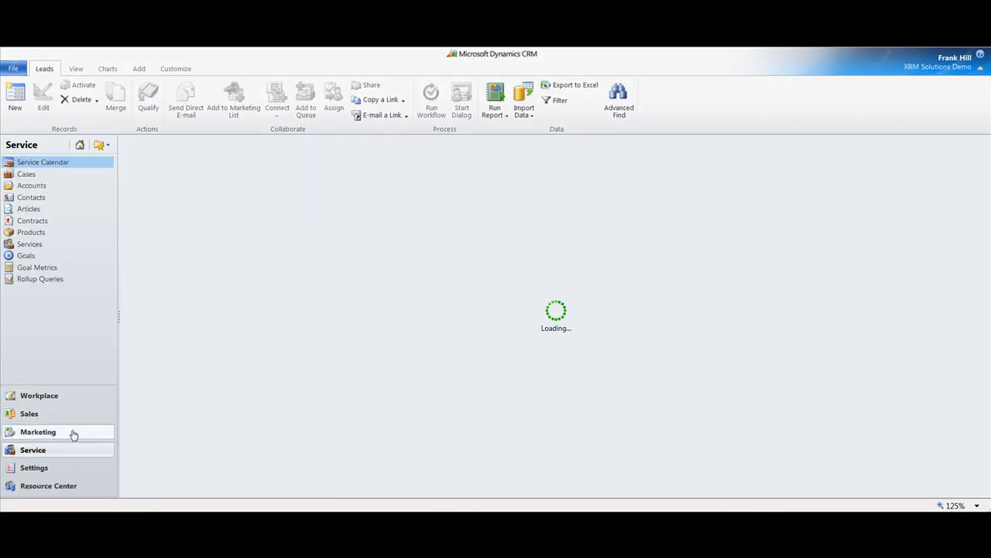
click(65, 414)
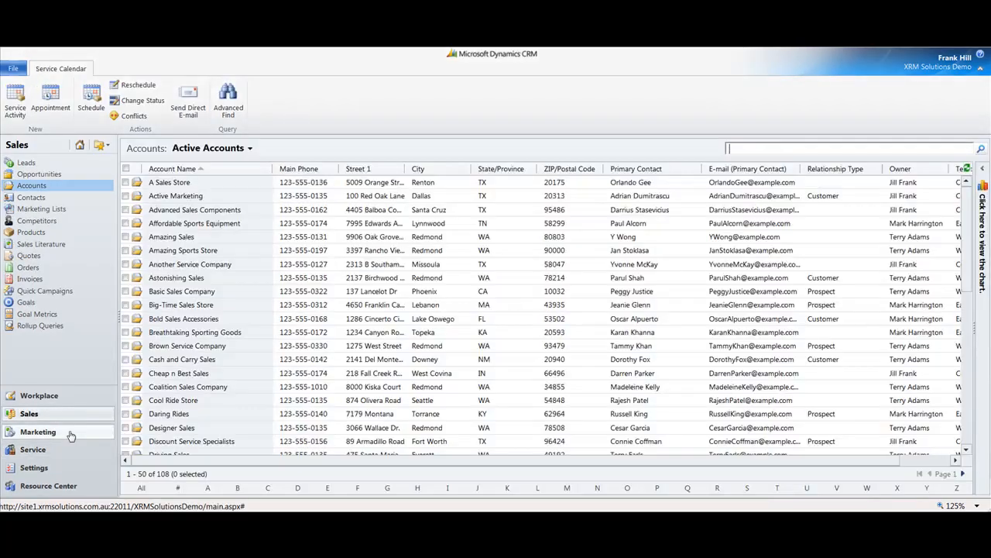
Create a new lead in the Marketing area with the topic Website.
click(70, 434)
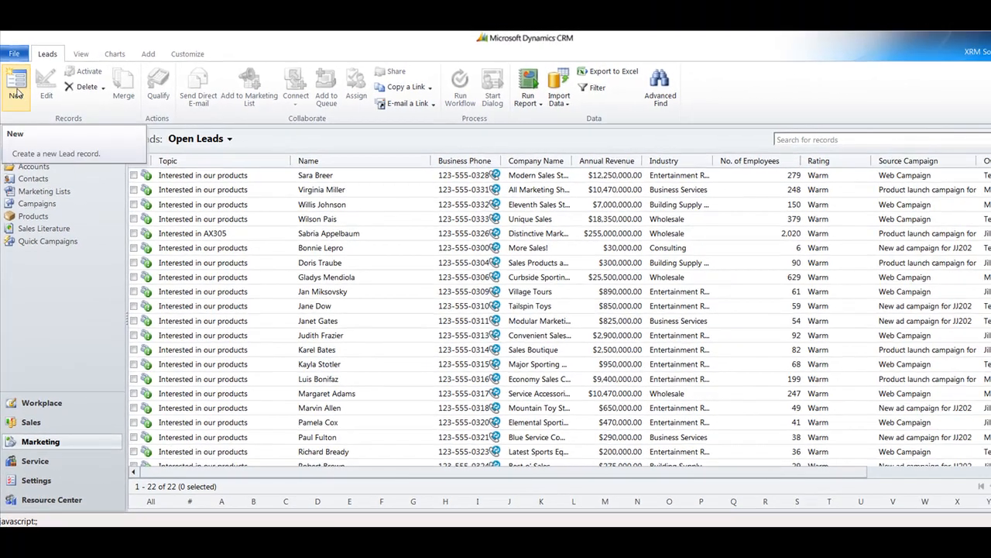
click(17, 87)
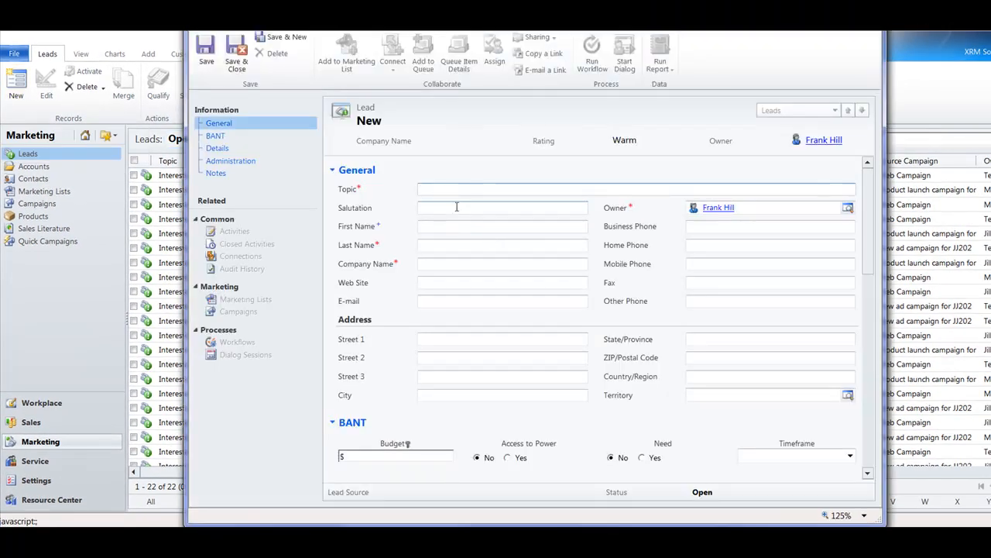
text(Website)
Enter the salutation Mr, the person's first and last name, and the company ABC Company on the new lead.
click(457, 207)
text(Mr)
key(Tab)
text(John)
key(Tab)
text(Smith)
key(Tab)
text(ABC Comp)
key(Tab)
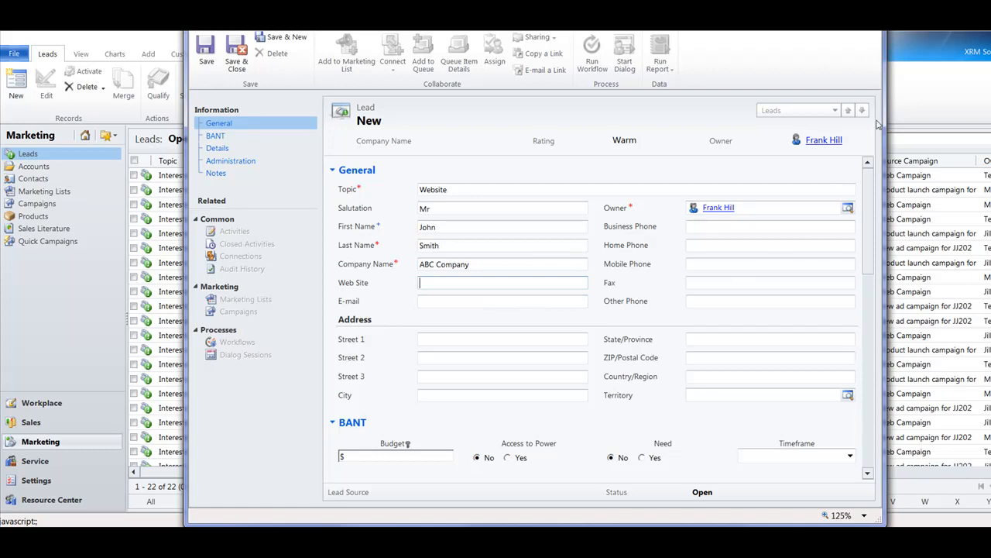
Look over the rest of the lead form and save the lead.
scroll(869, 189, down, 1)
scroll(871, 189, up, 1)
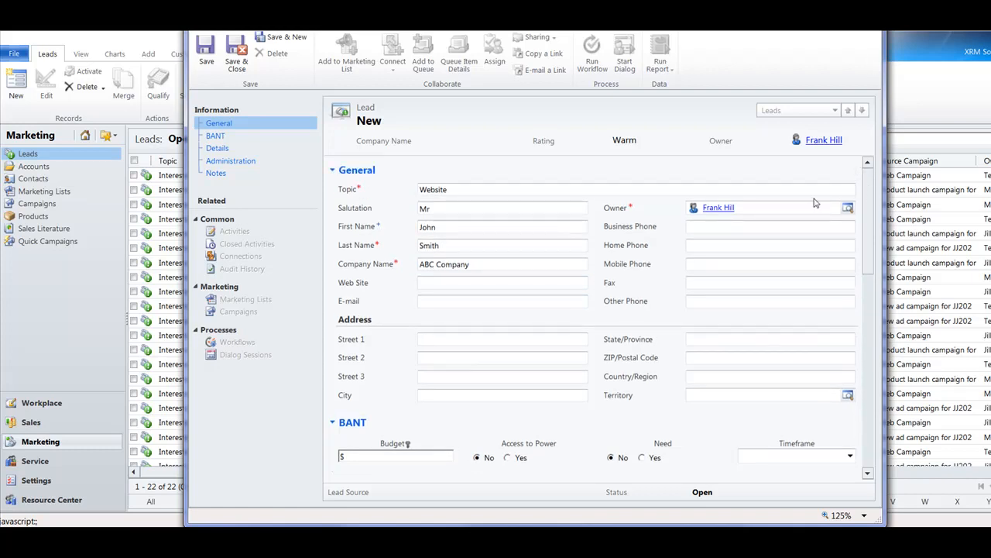
scroll(873, 271, down, 2)
drag(873, 269, 868, 228)
click(211, 59)
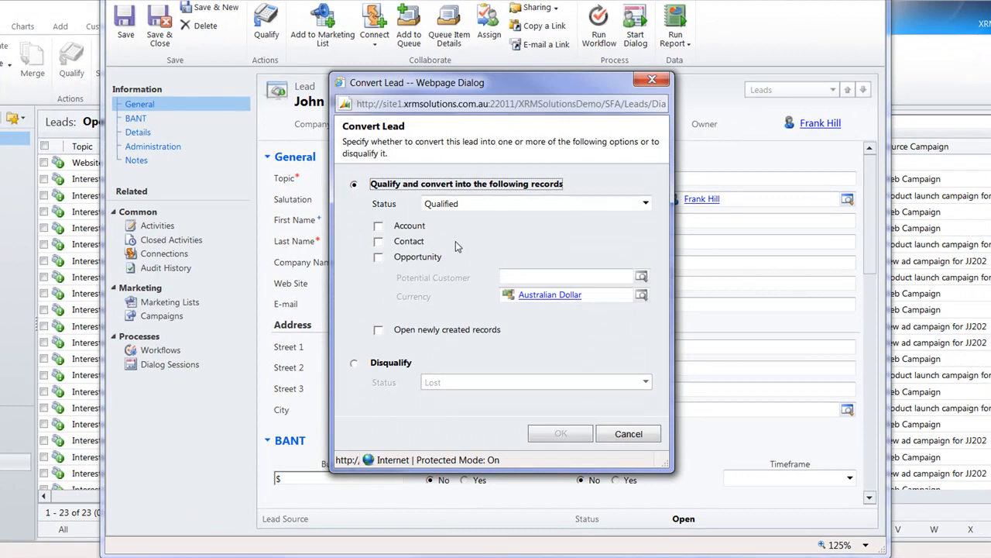
Qualify the lead and convert it into an account and a contact, and close the lead record.
click(378, 227)
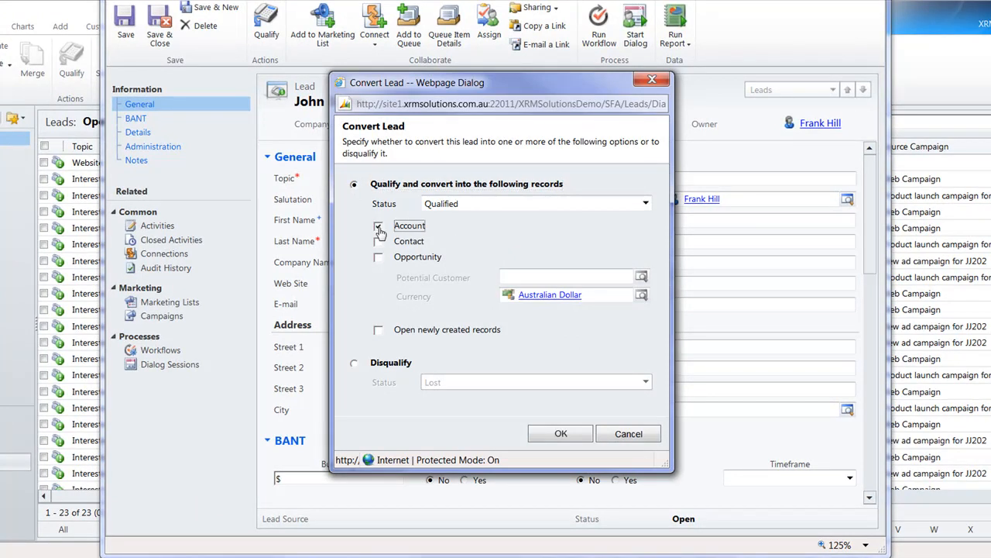
click(380, 245)
click(561, 435)
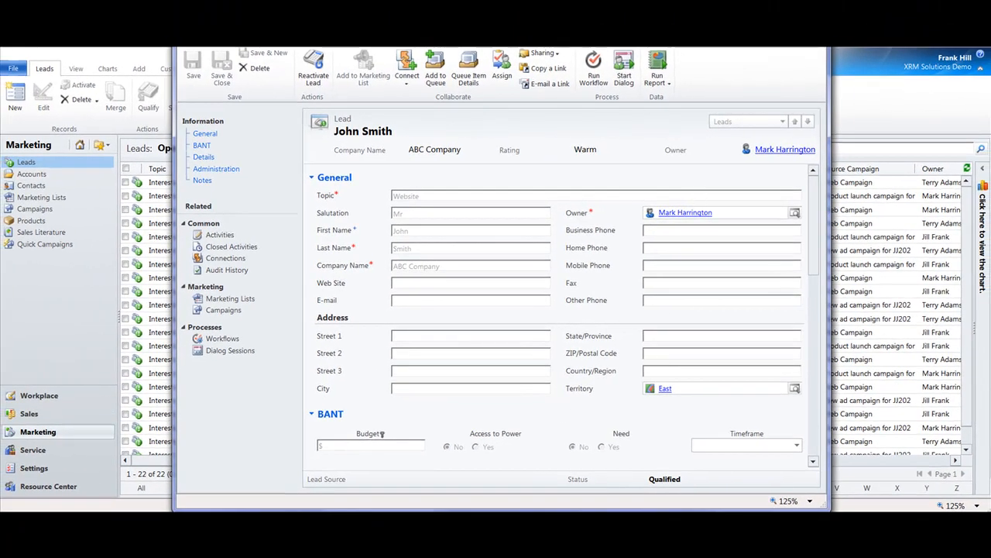
click(812, 11)
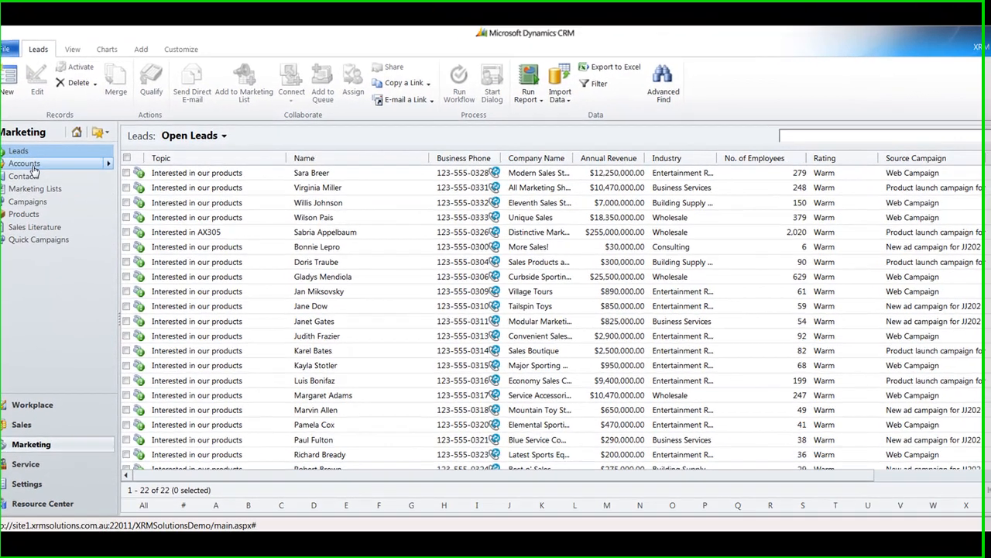
View the ABC Company account from the active accounts list and close its record.
click(26, 164)
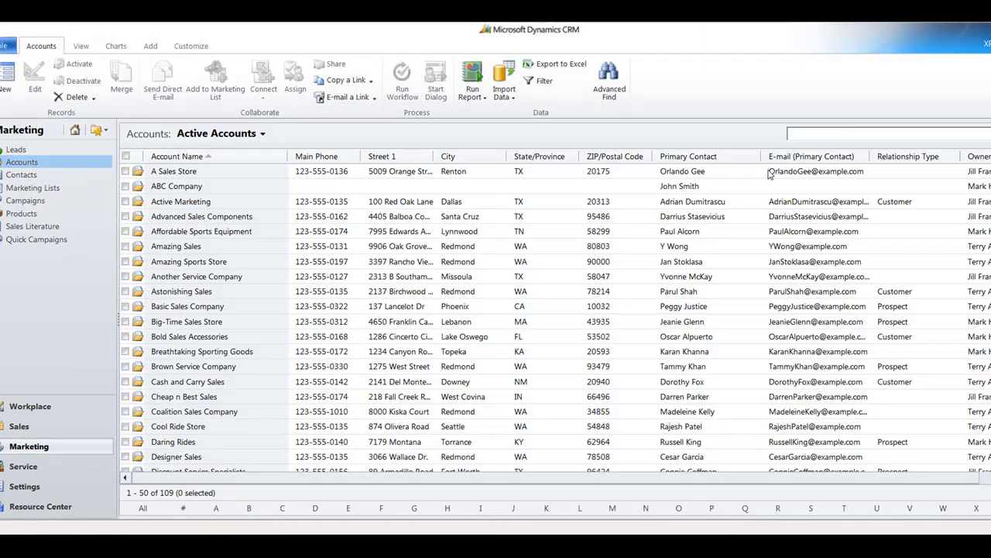
click(800, 135)
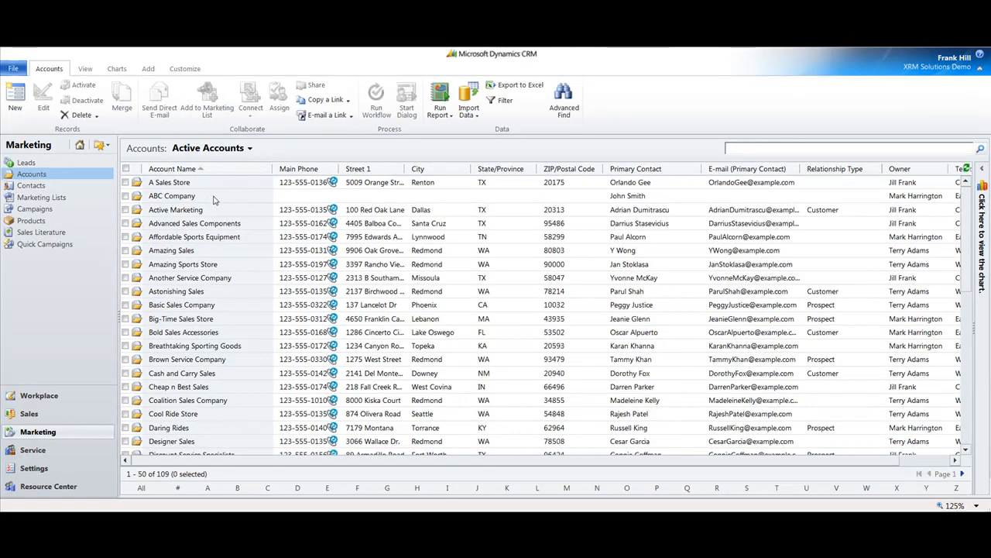
click(196, 191)
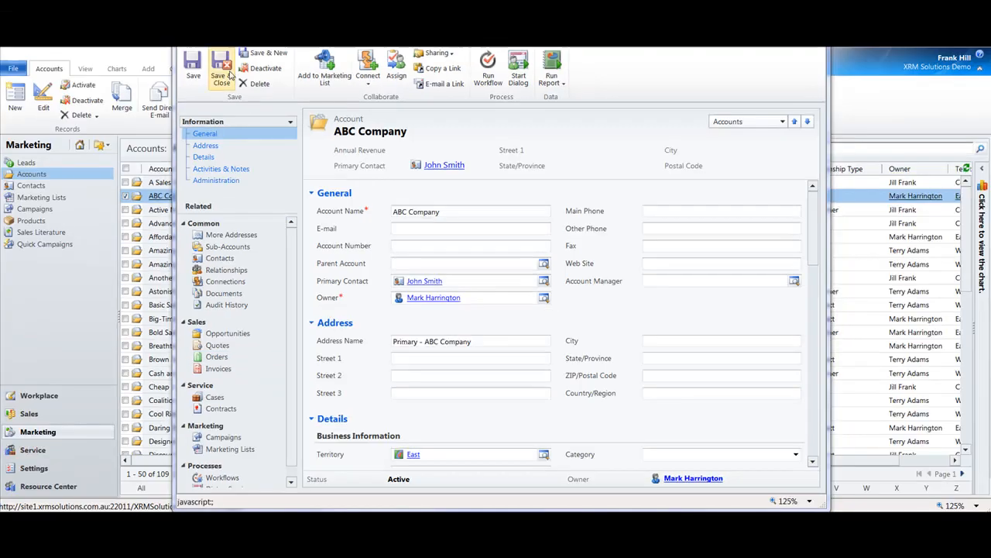
click(221, 69)
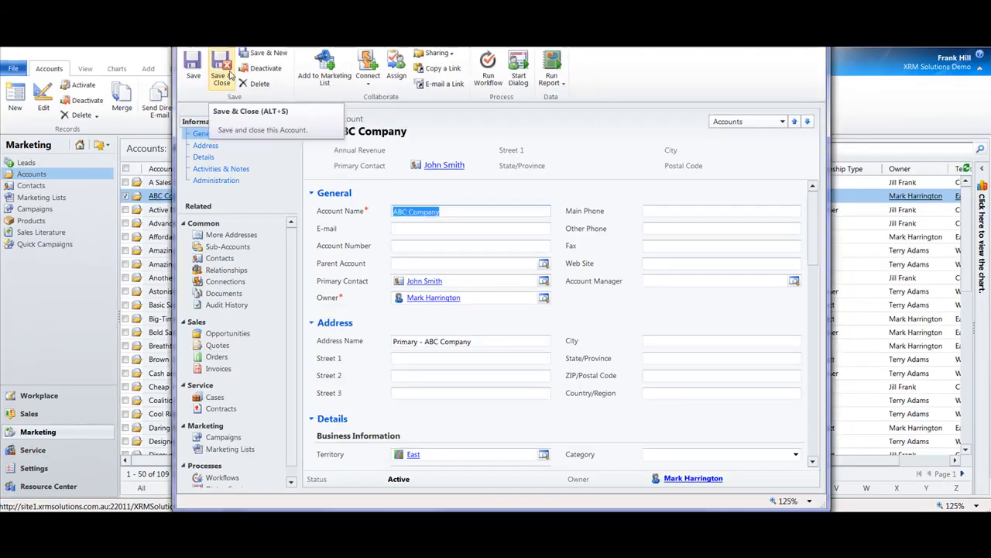
Create a new account with the account name Test.
click(41, 177)
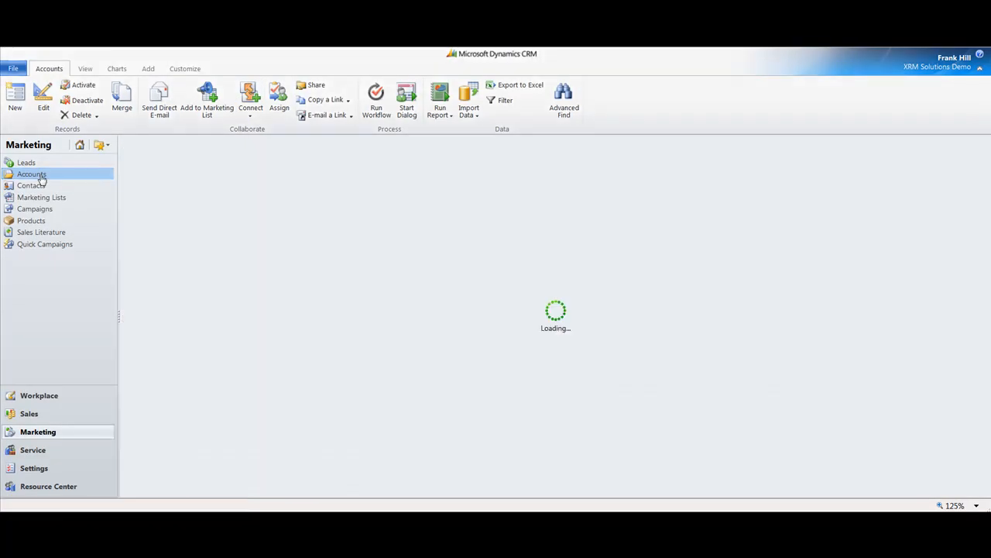
click(17, 102)
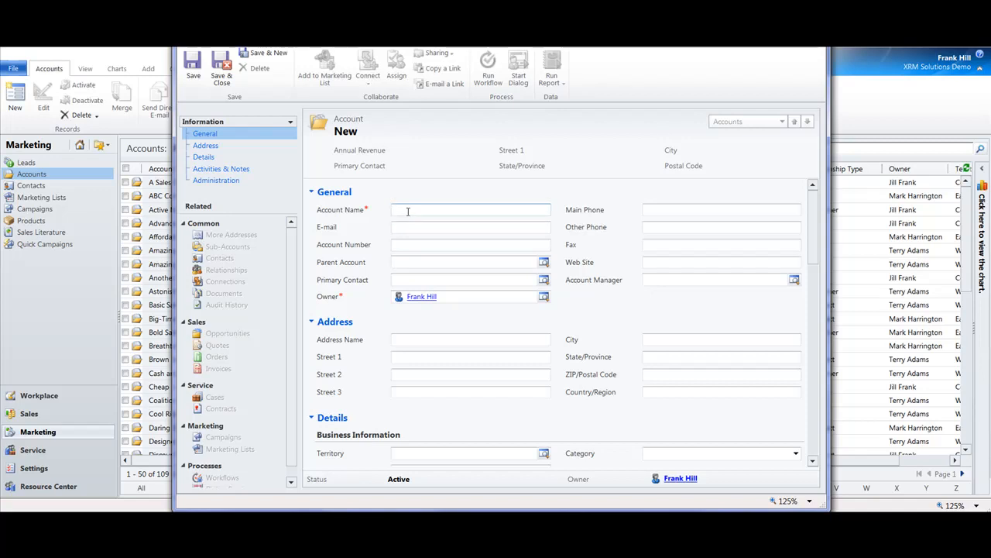
text(t)
key(Tab)
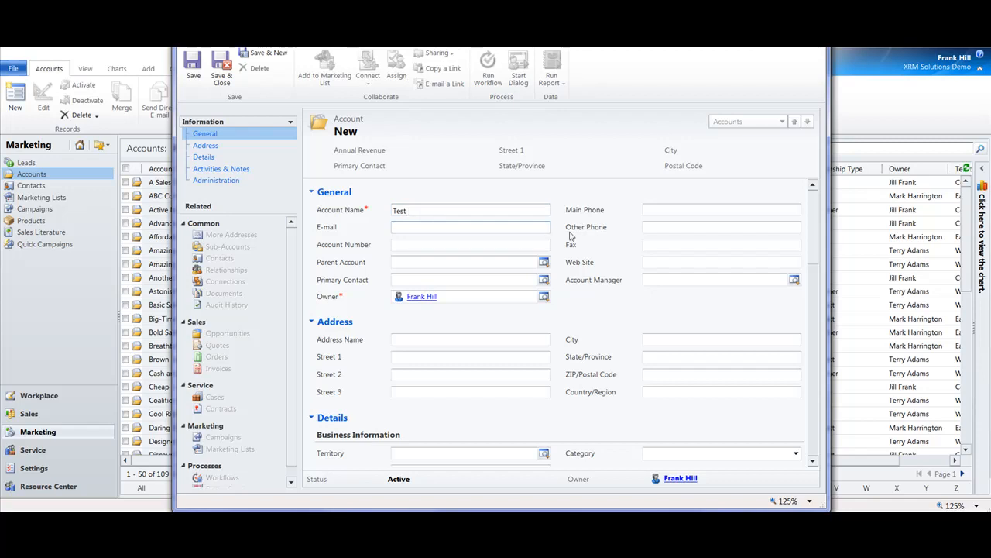
Assign a newly created contact with first and last name Test as the primary contact, and save and close the account.
click(434, 280)
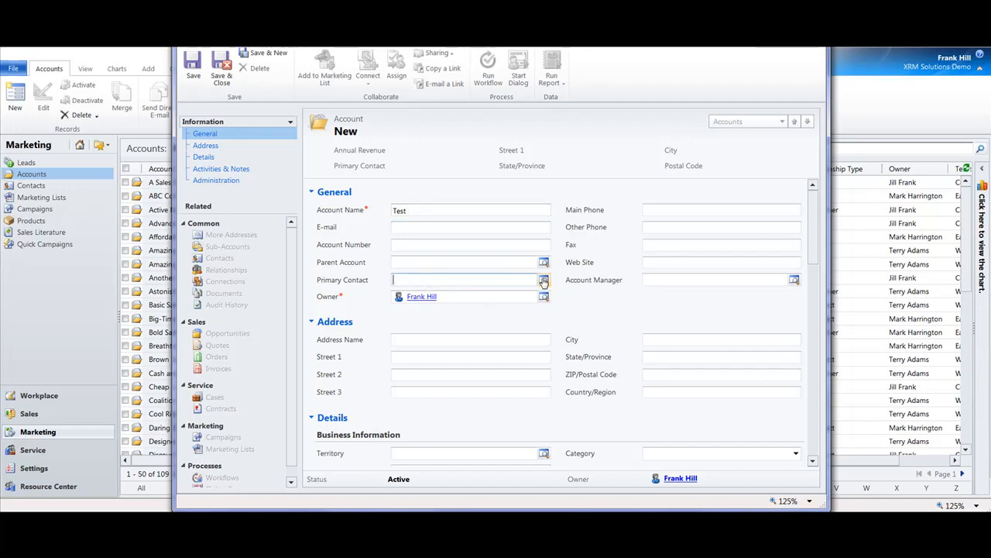
click(544, 280)
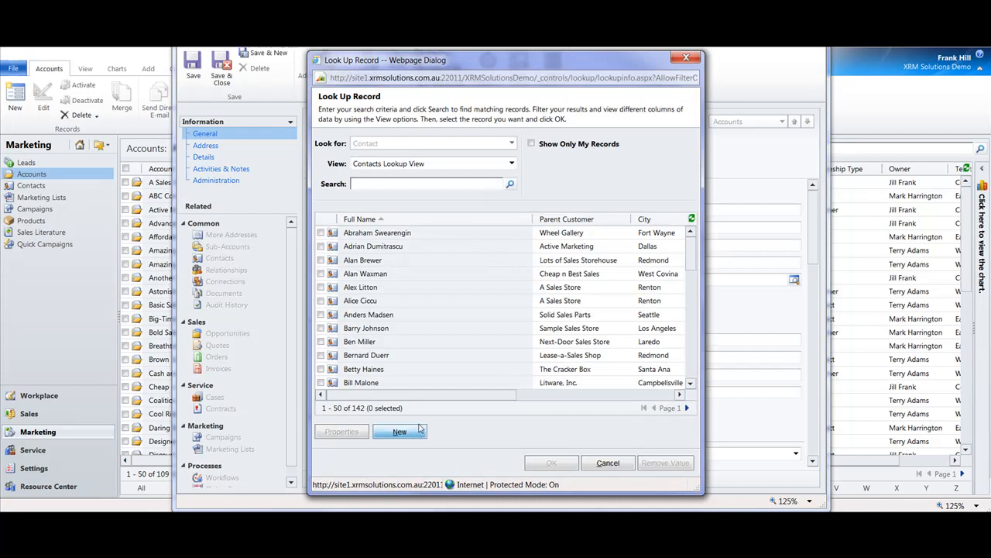
click(399, 431)
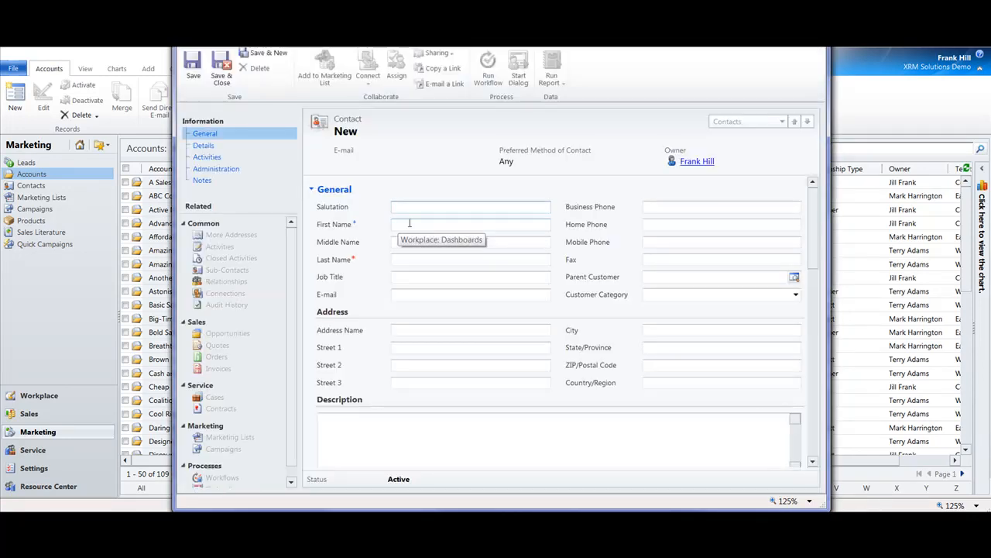
click(410, 224)
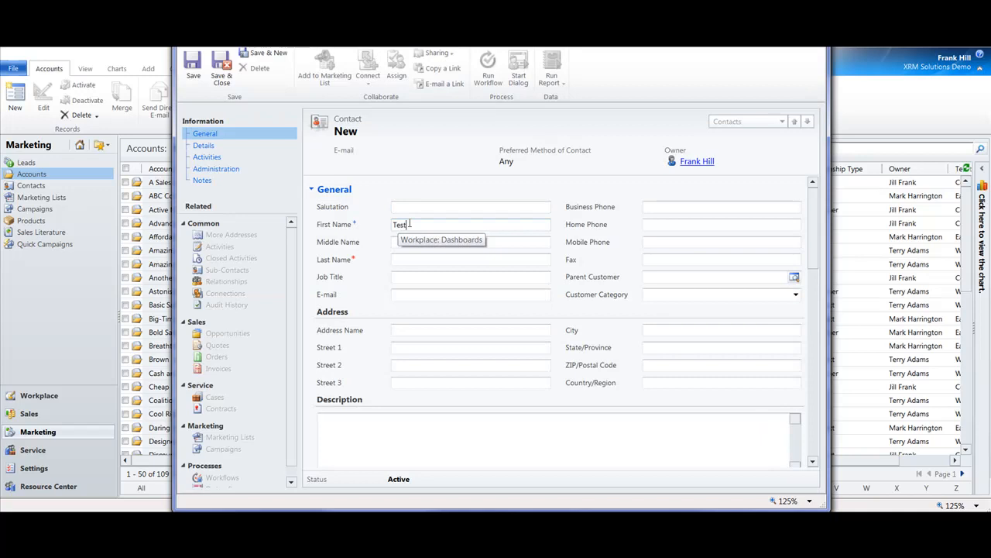
click(412, 259)
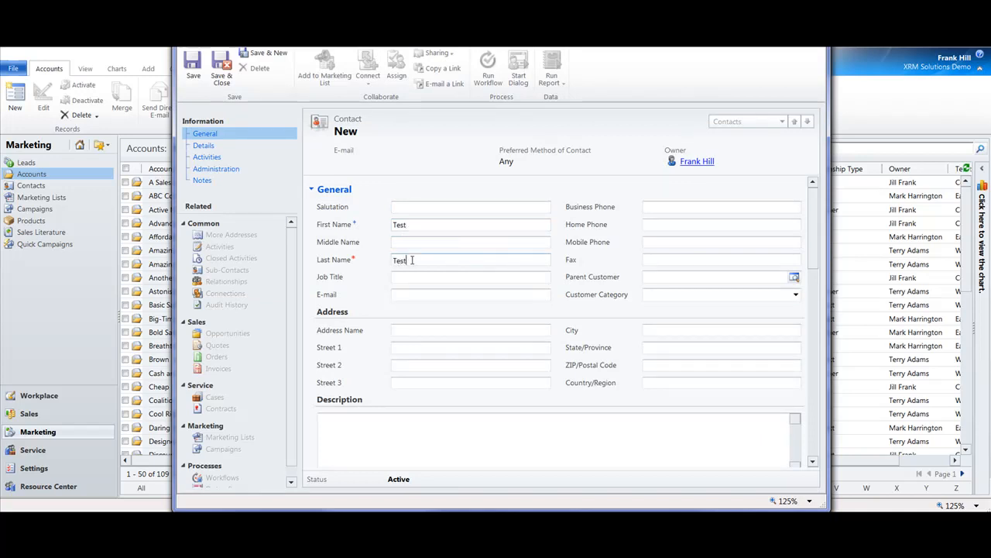
click(222, 66)
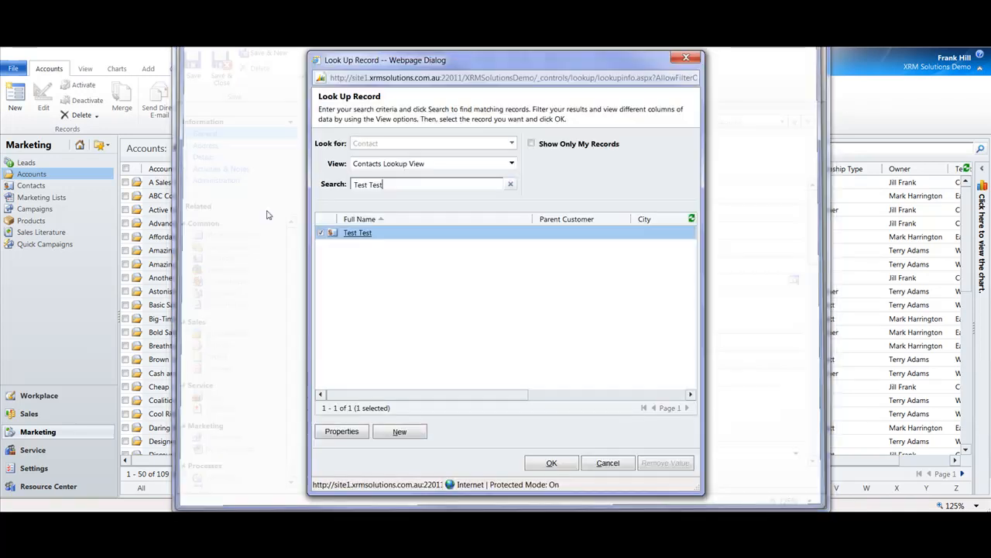
click(552, 463)
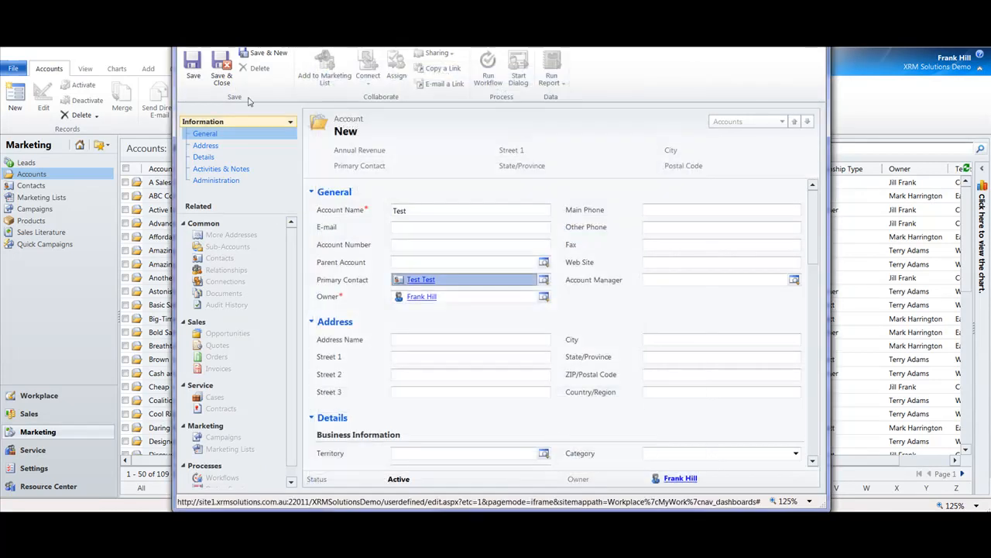
click(222, 67)
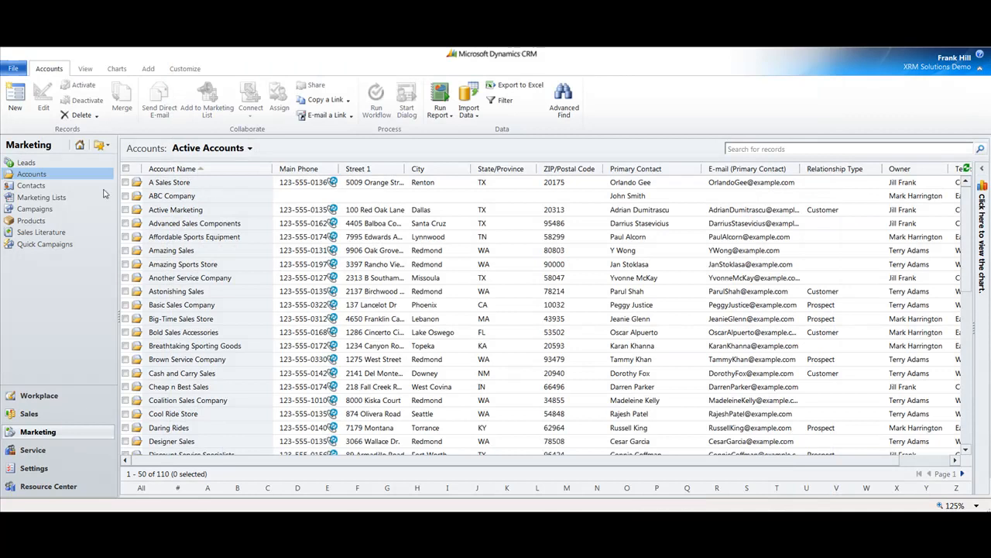
Search the active contacts for test and pick the Test Test contact.
click(44, 187)
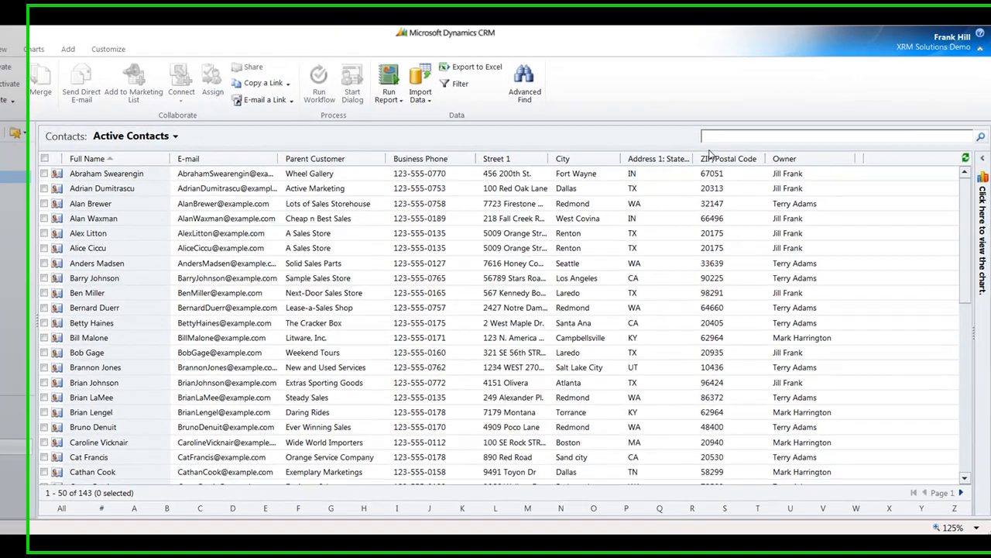
click(734, 149)
text(y)
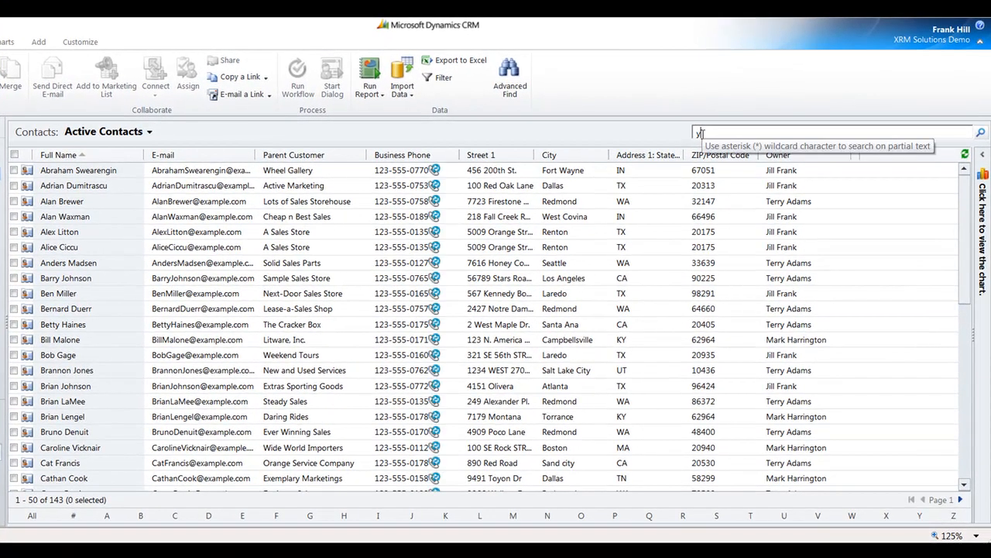
key(Return)
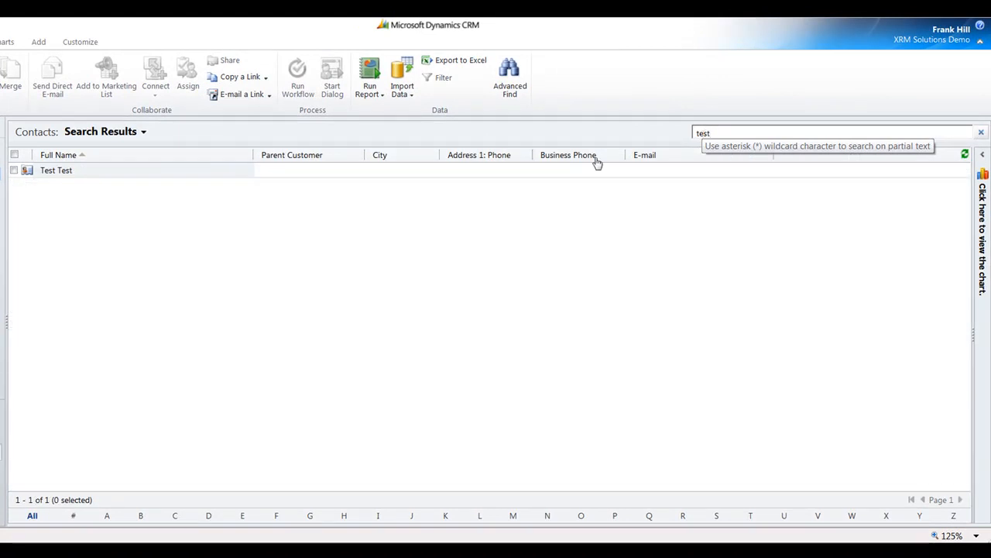
click(127, 171)
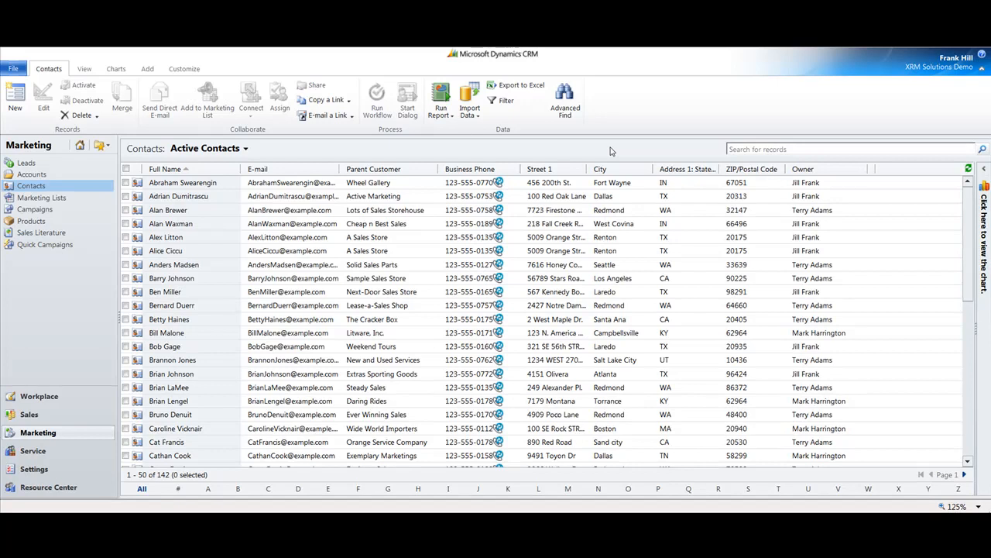
Search the contacts by a first name and again by a contact's pasted e-mail address.
click(732, 150)
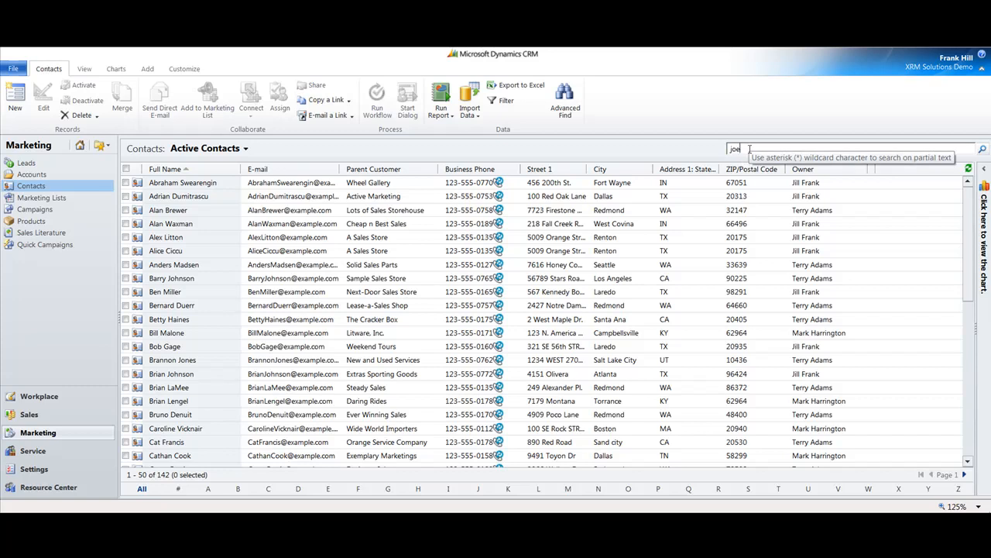
key(Return)
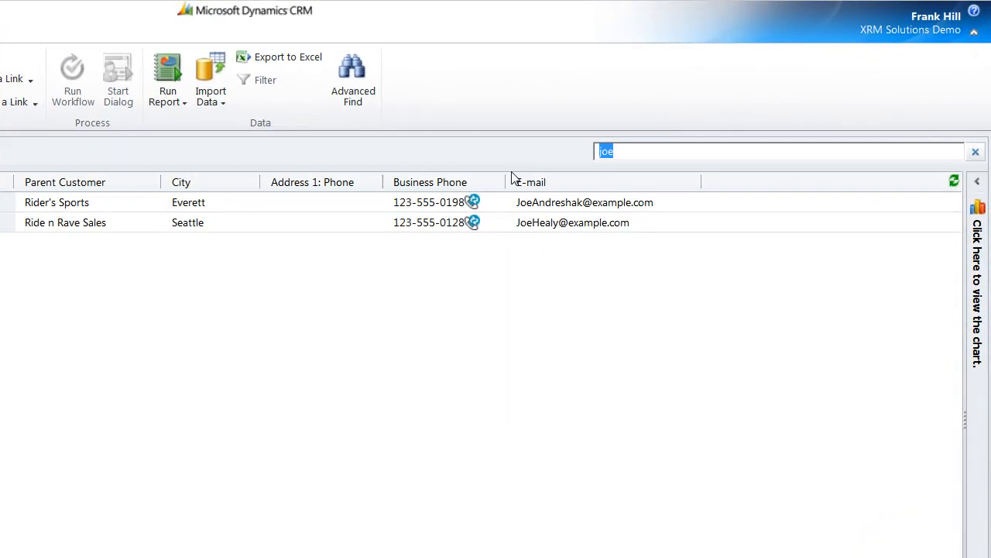
key(ctrl+v)
key(Return)
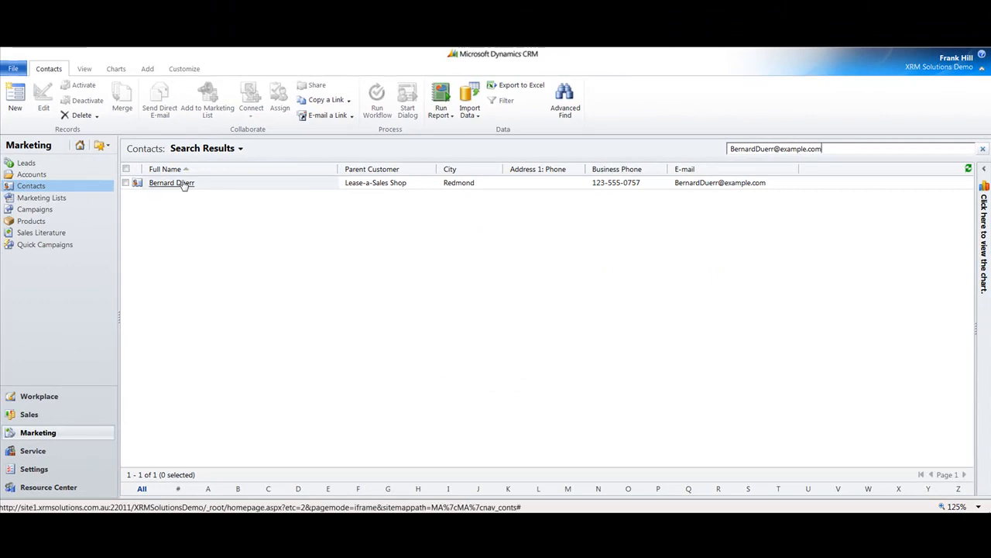
Return to the Active Contacts view, turn on the column filters, and sort the contacts by City from A to Z.
click(241, 152)
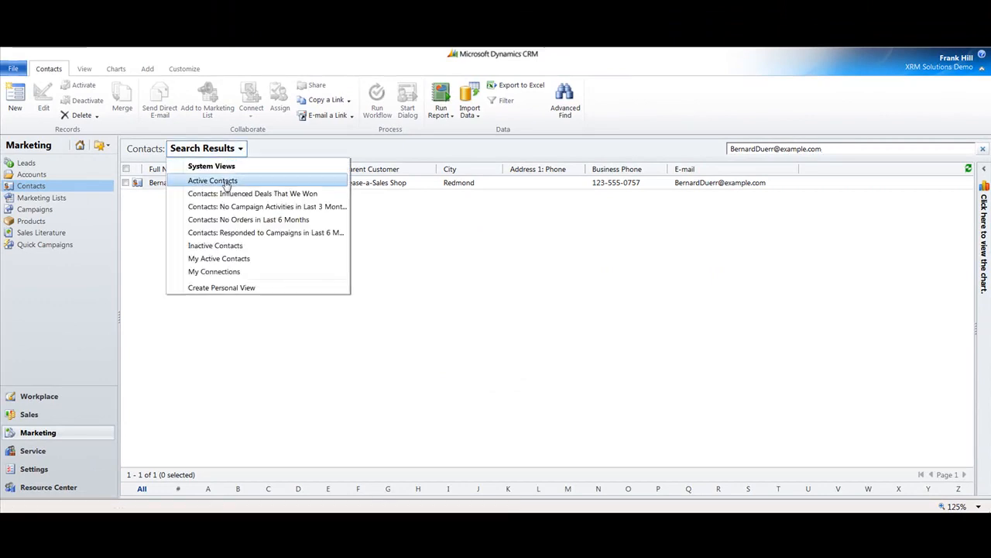
click(224, 181)
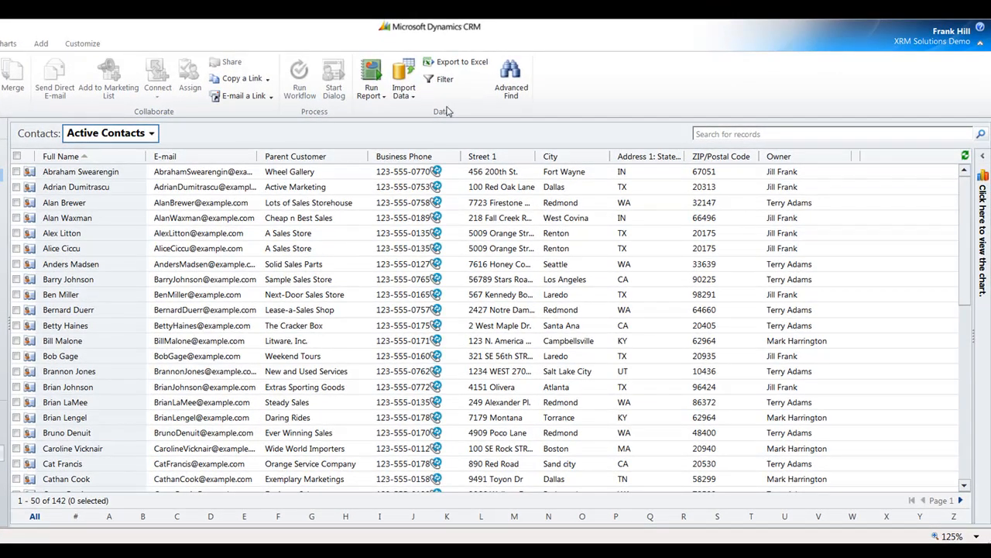
click(444, 82)
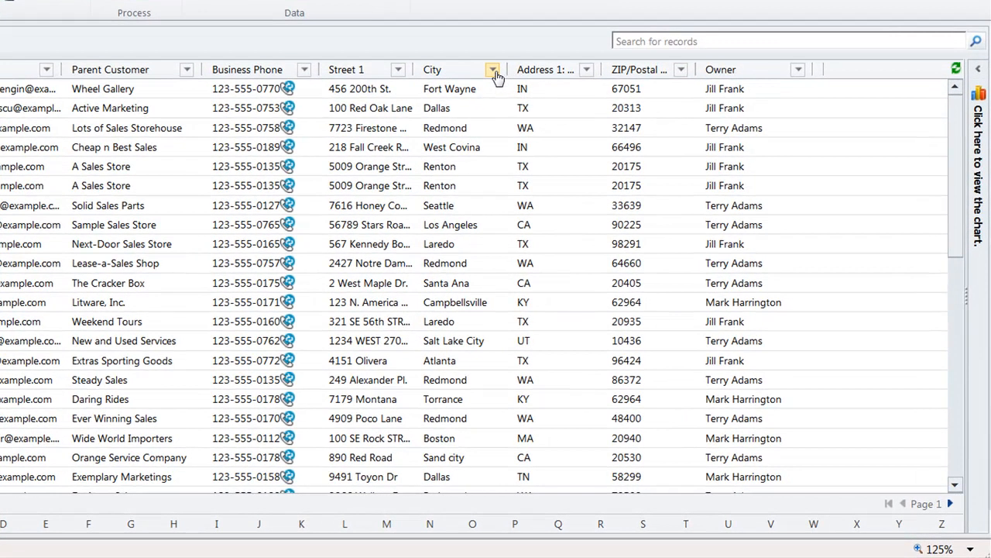
click(598, 156)
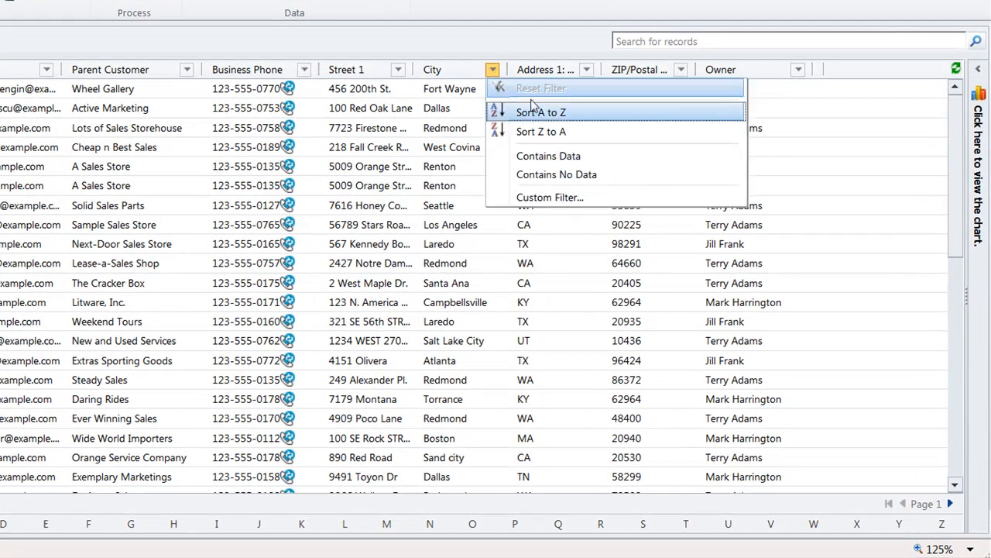
click(555, 118)
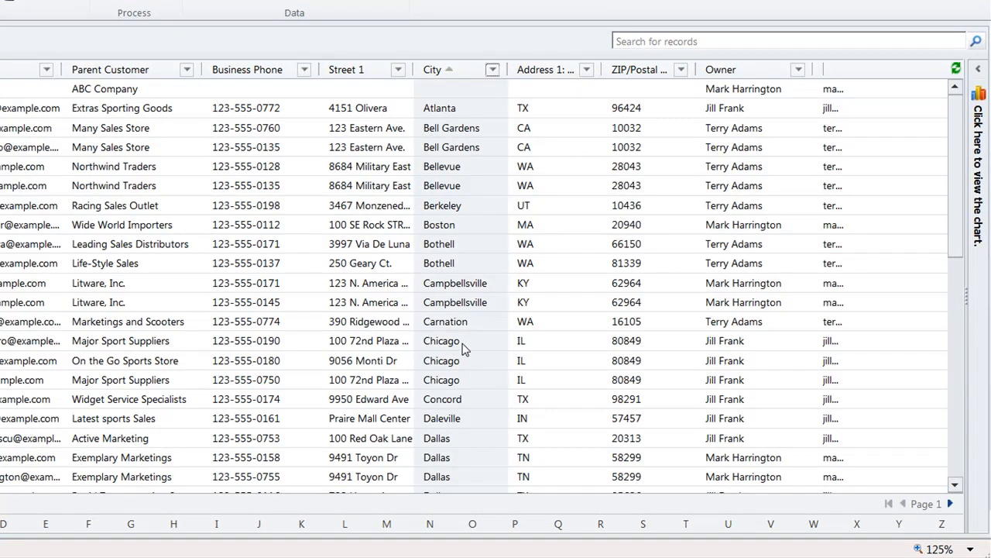
Apply a custom filter to the City column so that only contacts whose city contains dallas are listed.
click(493, 70)
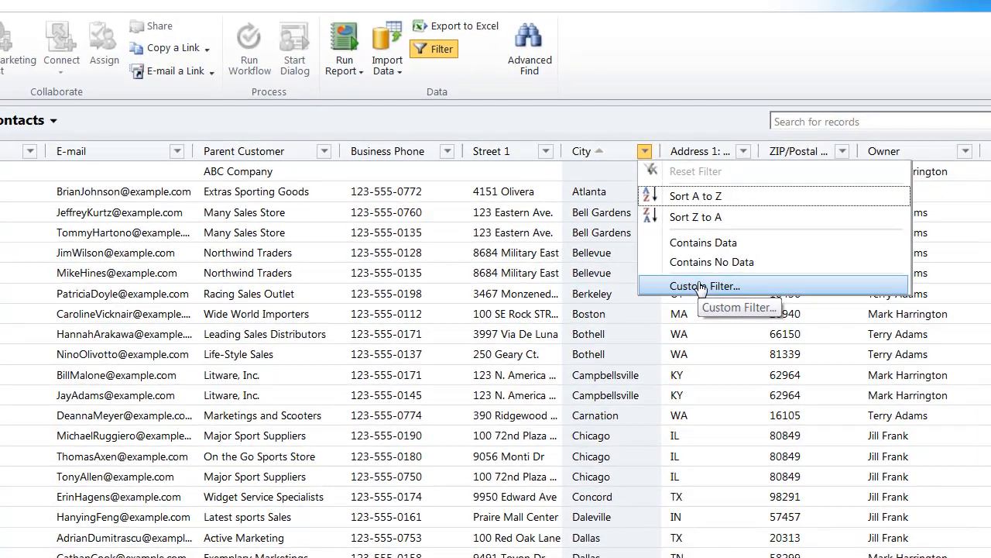
click(549, 197)
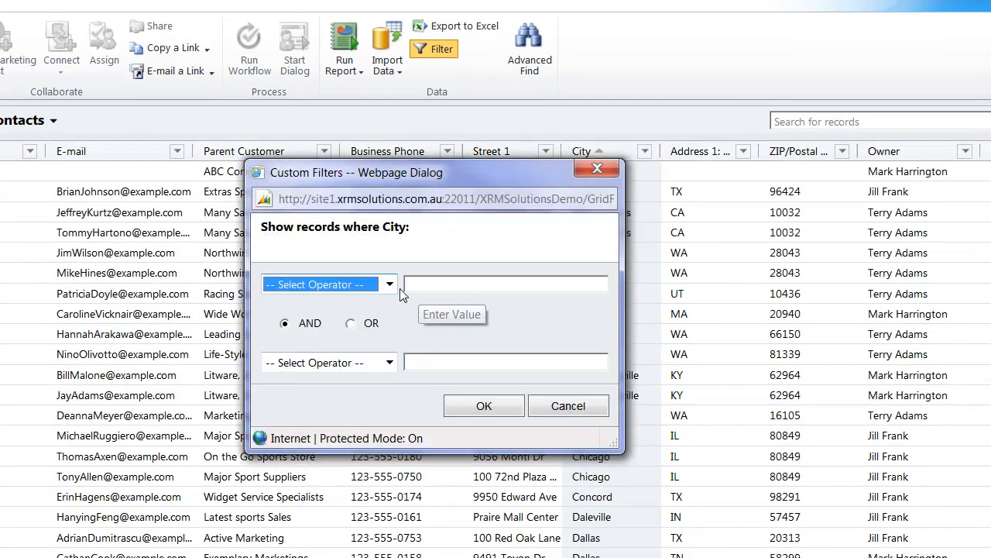
click(391, 283)
click(339, 329)
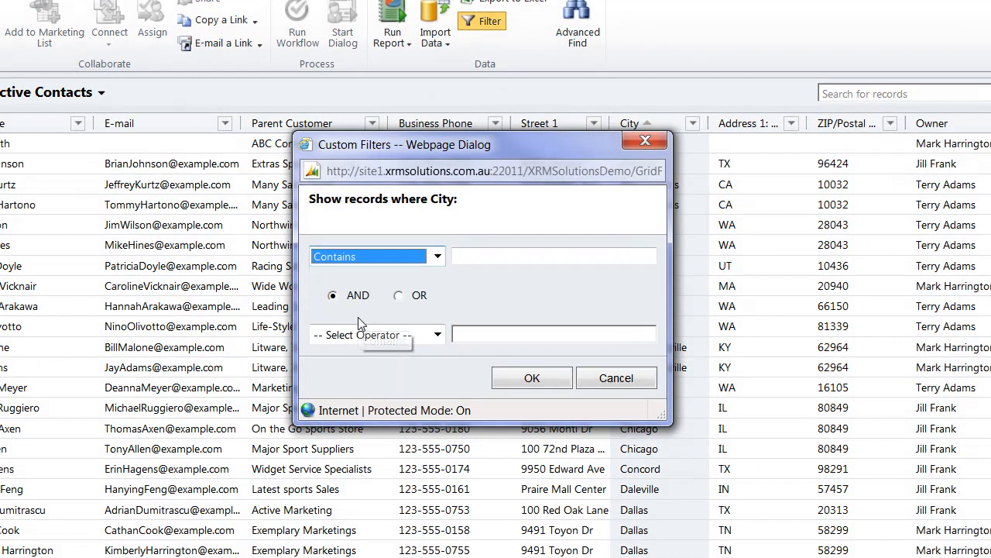
click(444, 271)
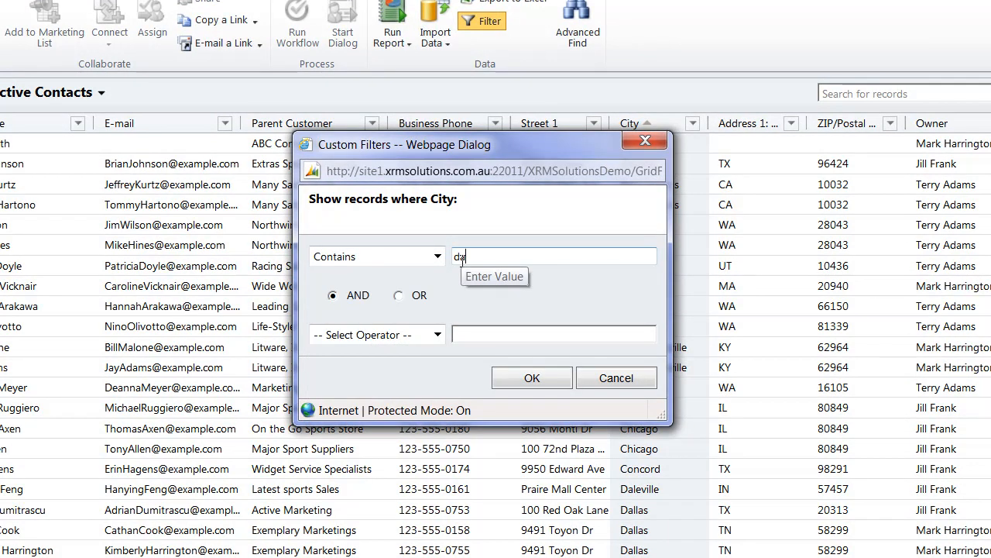
click(531, 378)
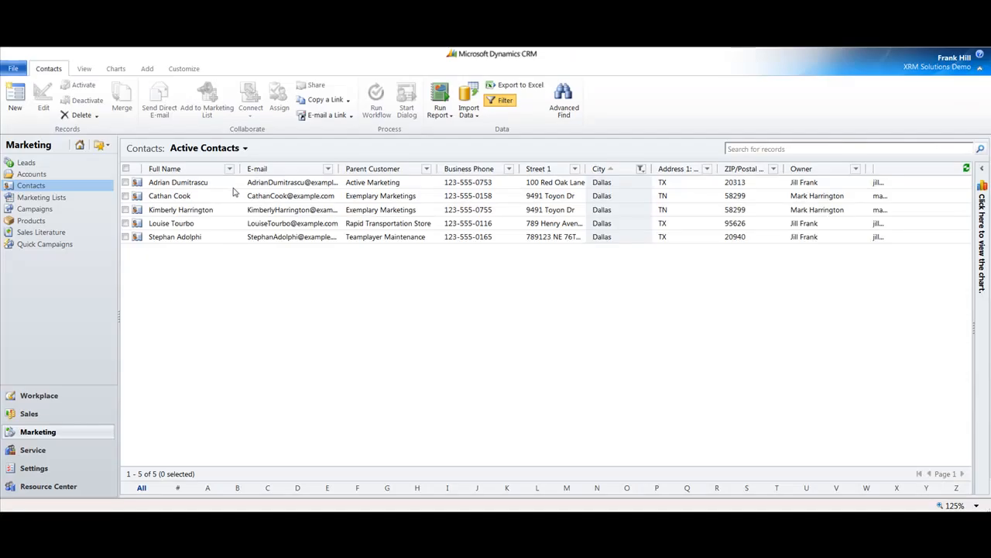
Open the first Dallas contact, page forward through the following contact records from its form, and close the form.
double_click(228, 186)
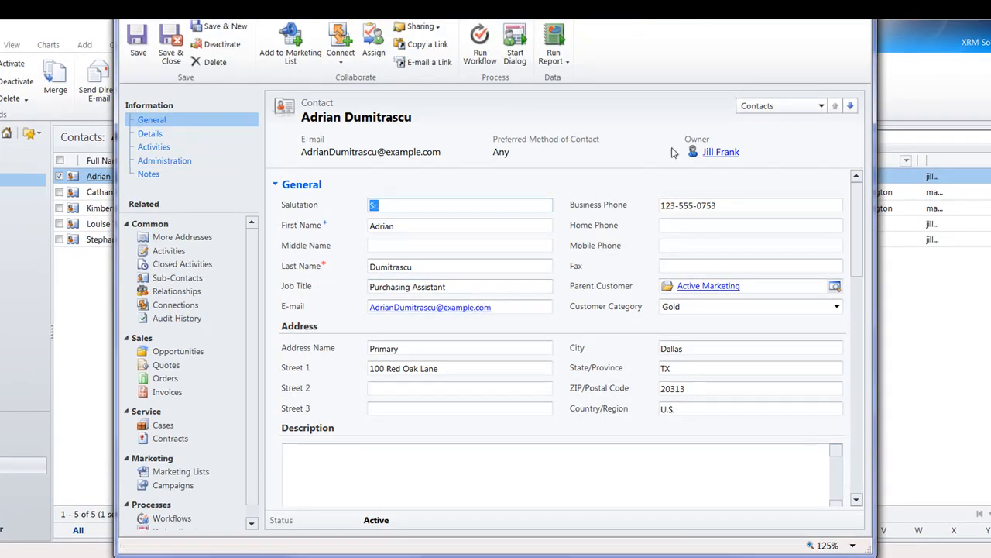
click(851, 108)
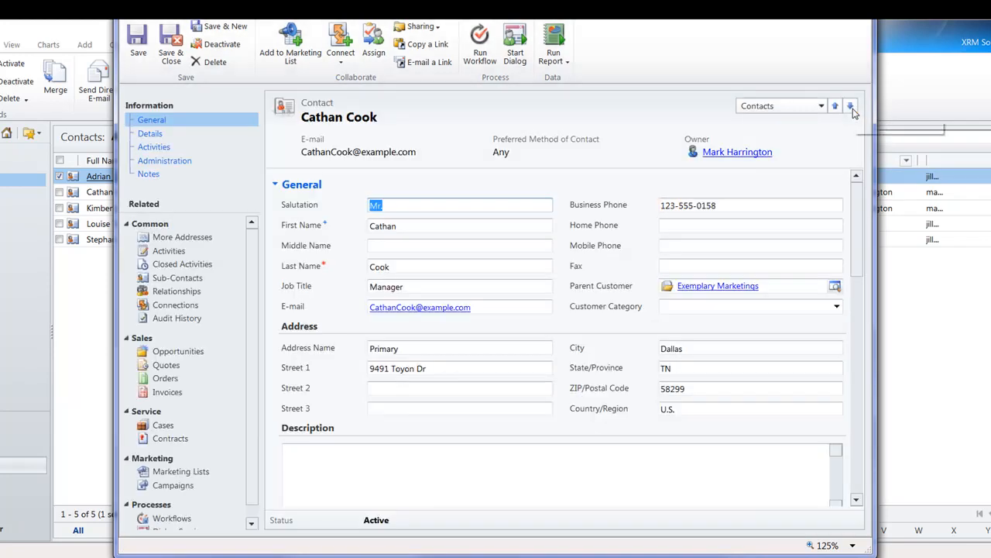
click(851, 109)
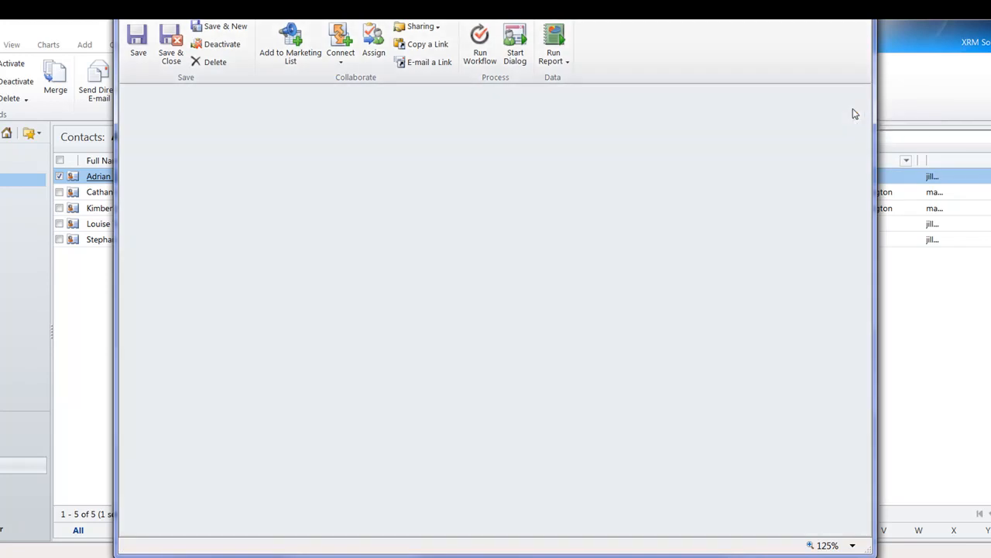
click(851, 108)
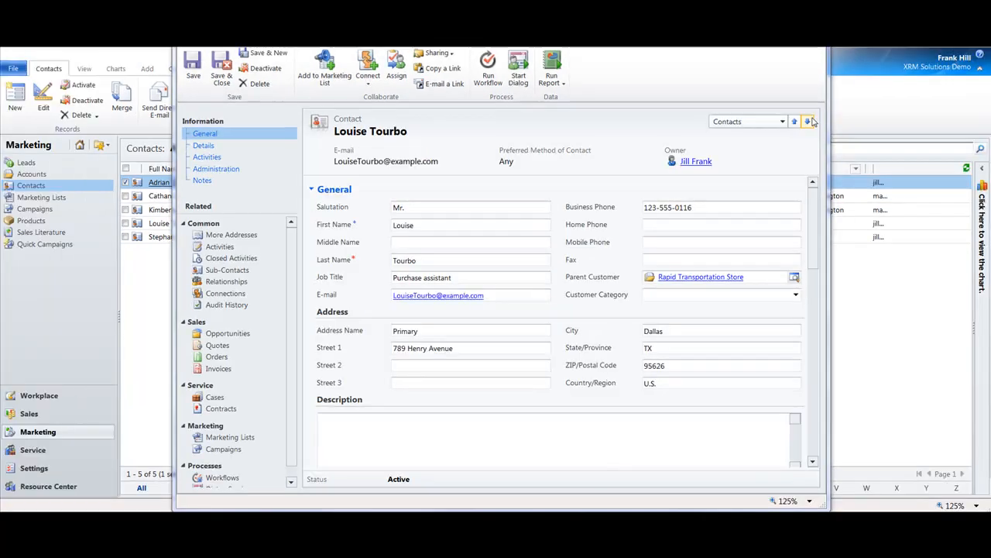
key(alt+F4)
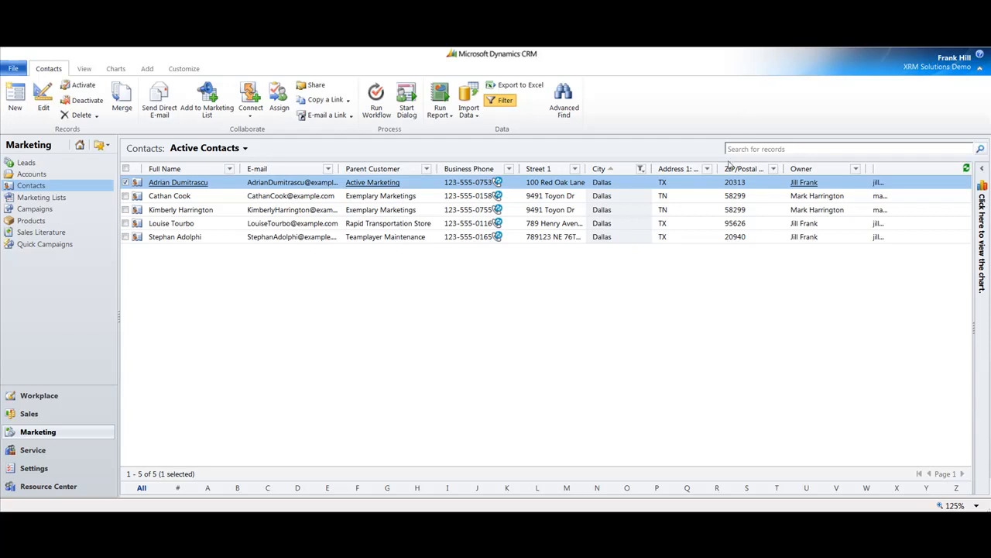
Reload the Active Contacts view without the city filter and search the contacts by a first name.
click(221, 148)
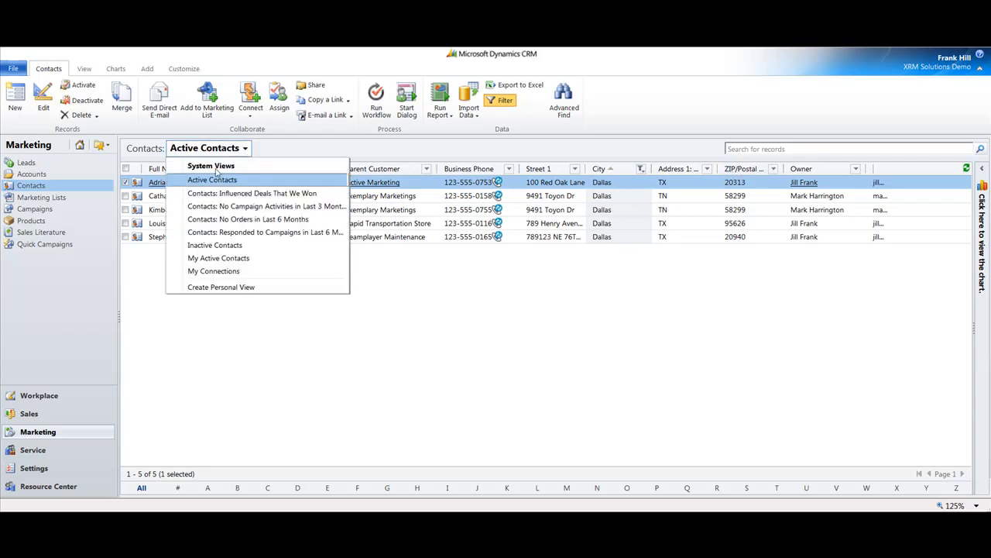
click(214, 181)
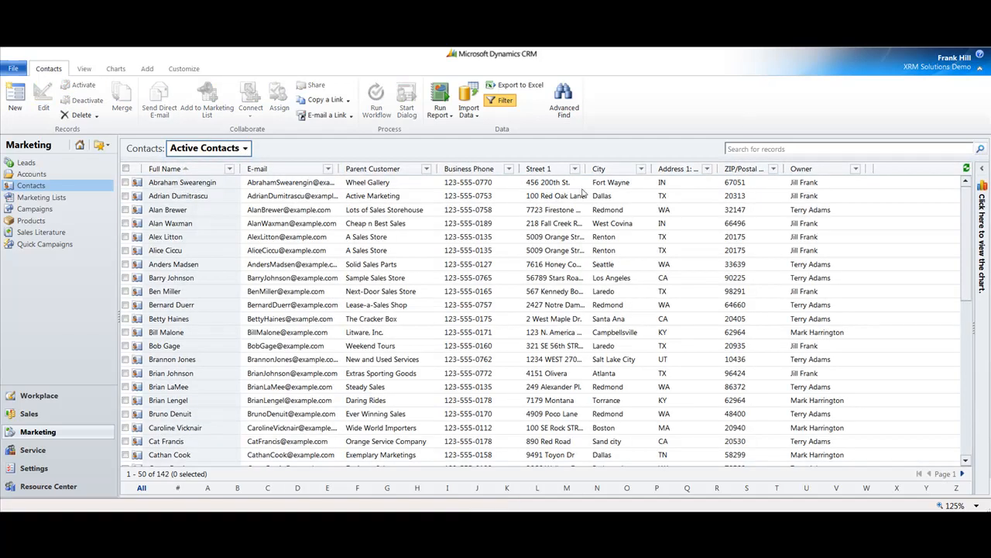
click(739, 149)
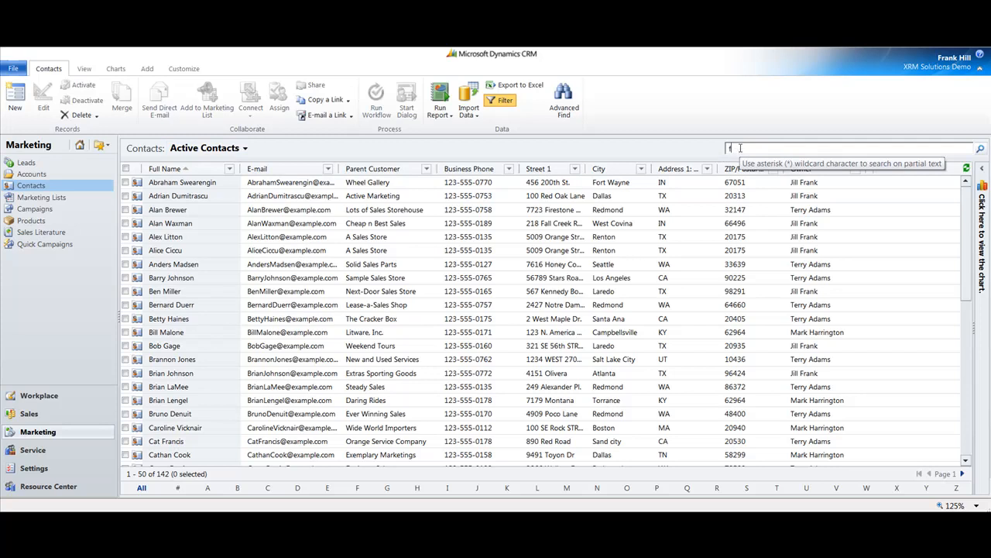
key(Return)
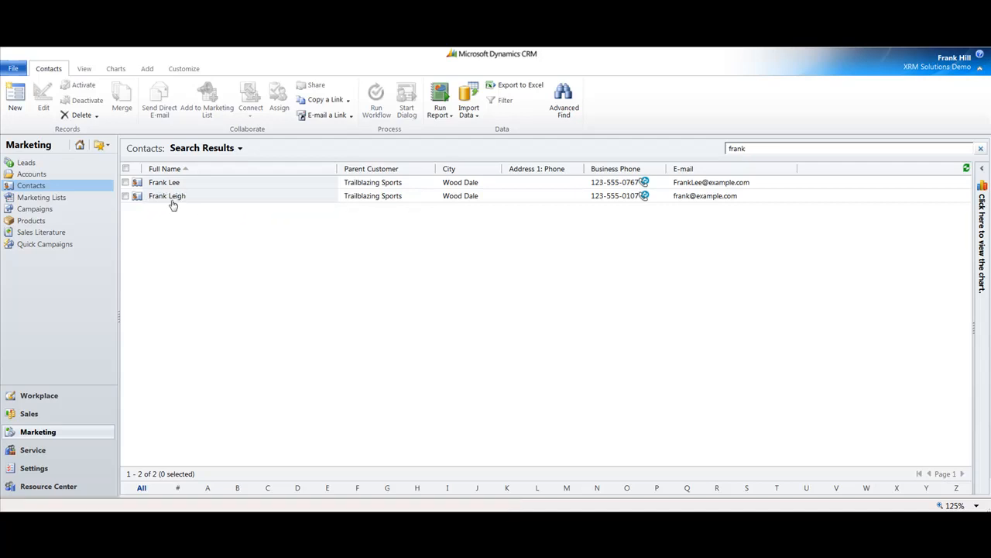
Merge the two found Trailblazing Sports contacts, keeping the first as master record and taking the Retail price list from the second.
click(126, 184)
click(125, 196)
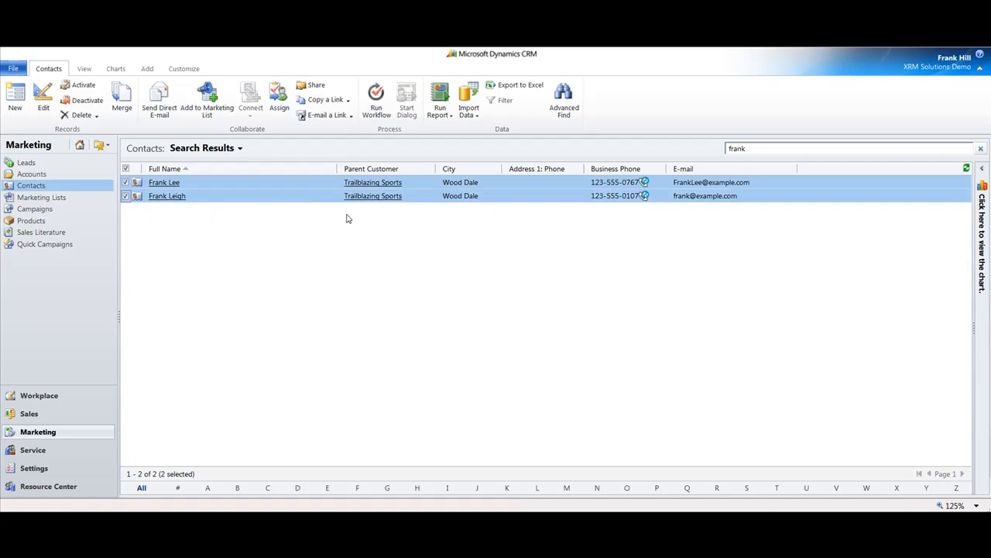
click(123, 105)
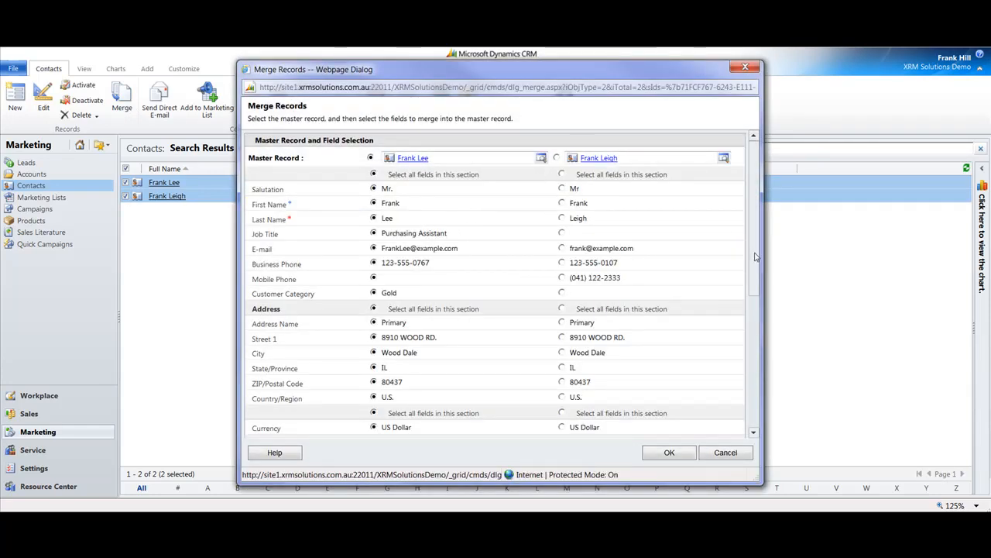
scroll(758, 271, down, 1)
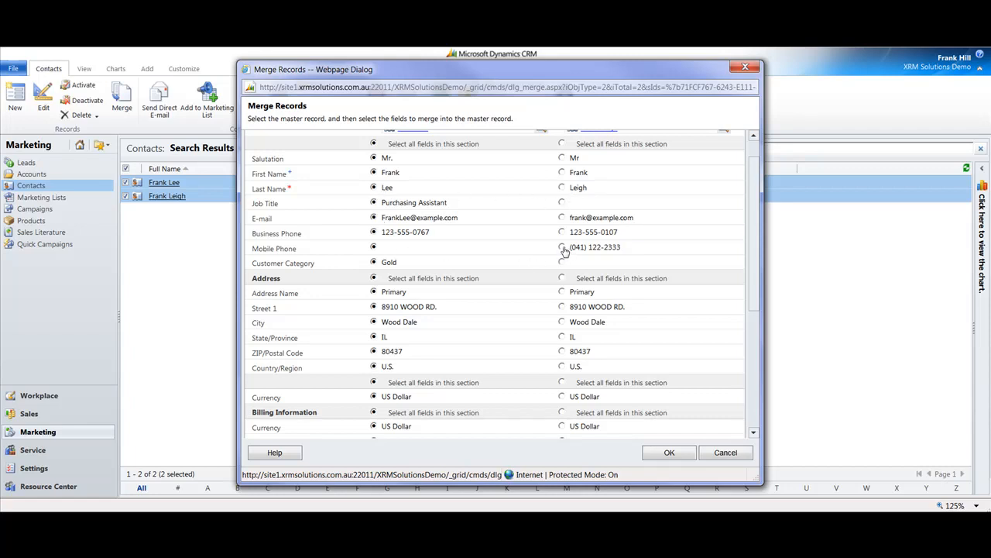
drag(759, 302, 763, 393)
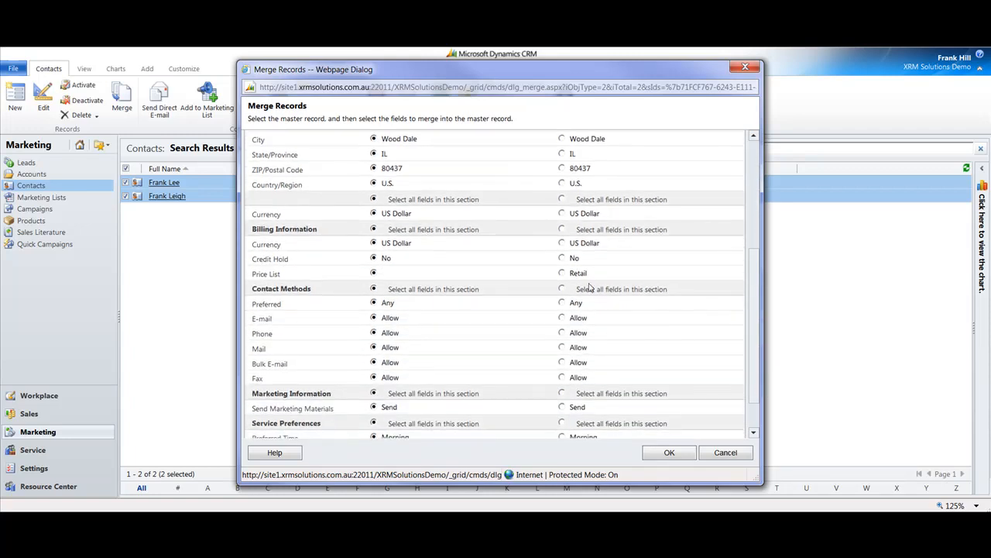
click(565, 274)
drag(757, 402, 755, 432)
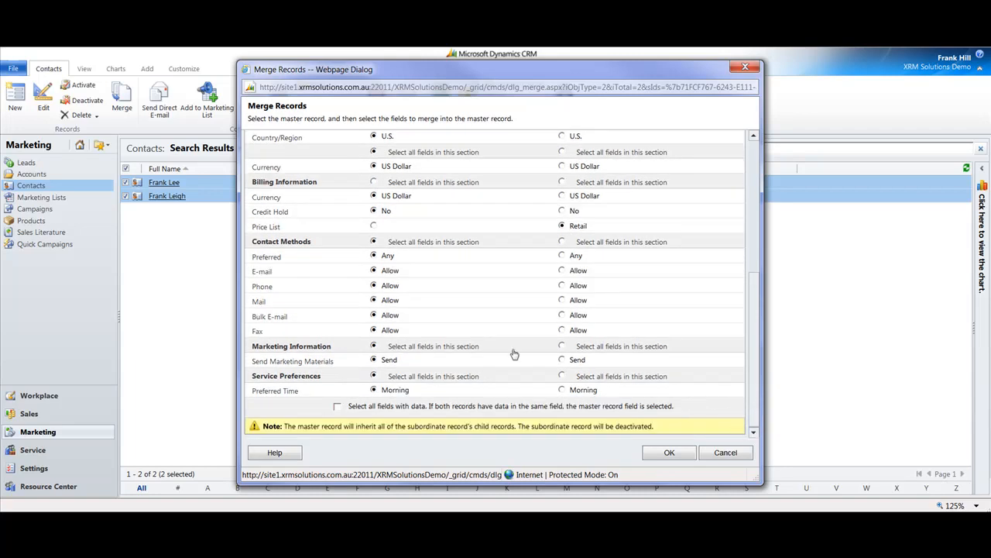
click(669, 456)
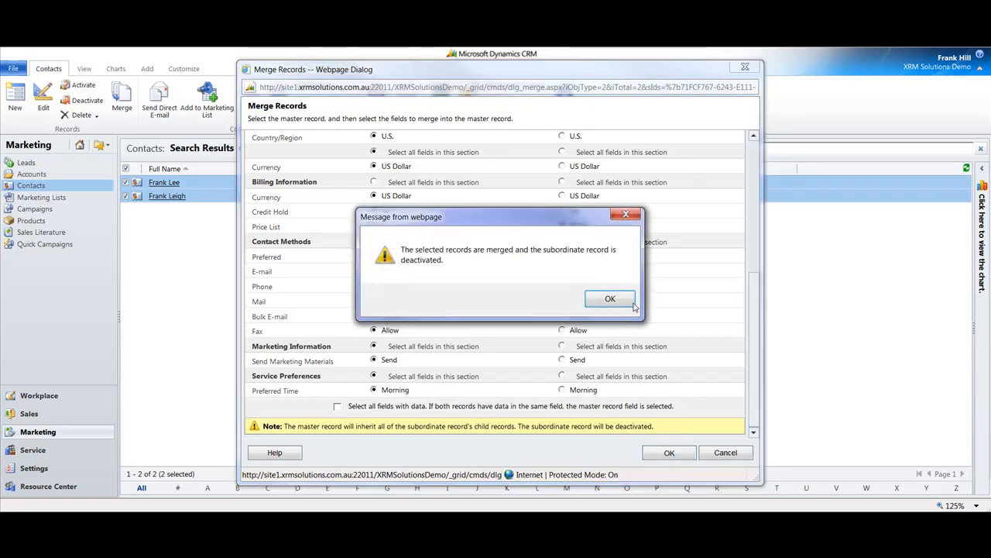
click(616, 299)
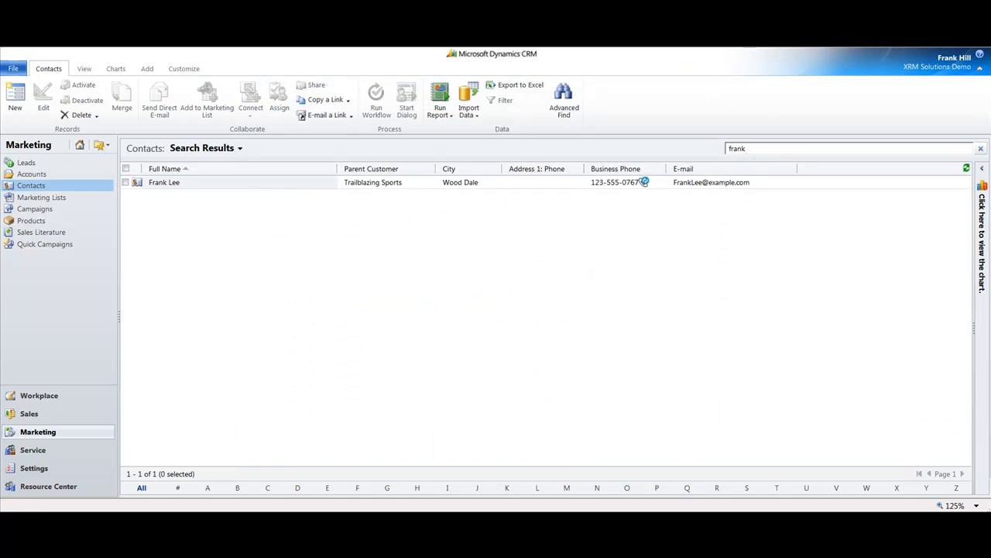
Return to the Active Contacts view with column filters turned on and sort the contacts by Owner from A to Z.
click(240, 147)
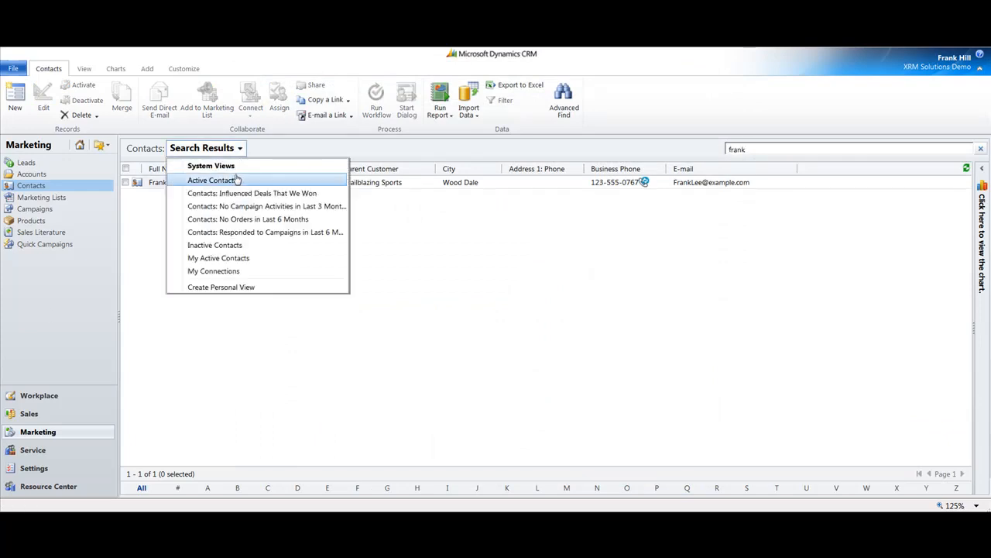
click(237, 179)
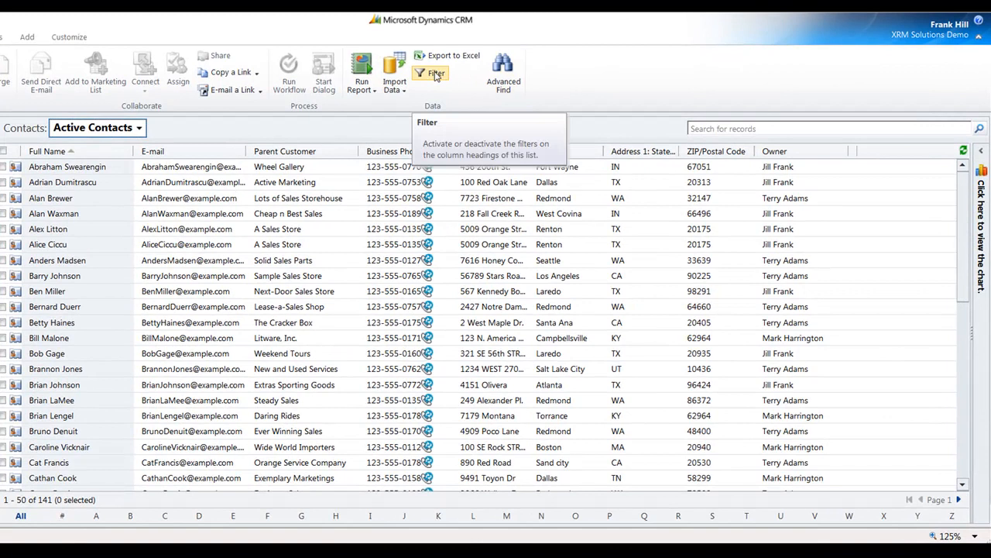
click(436, 74)
click(837, 152)
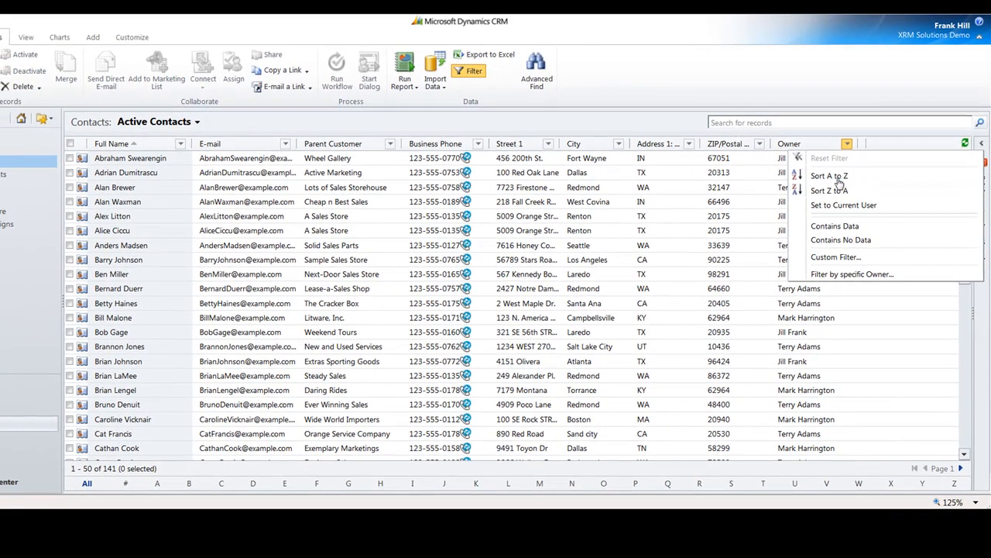
click(826, 199)
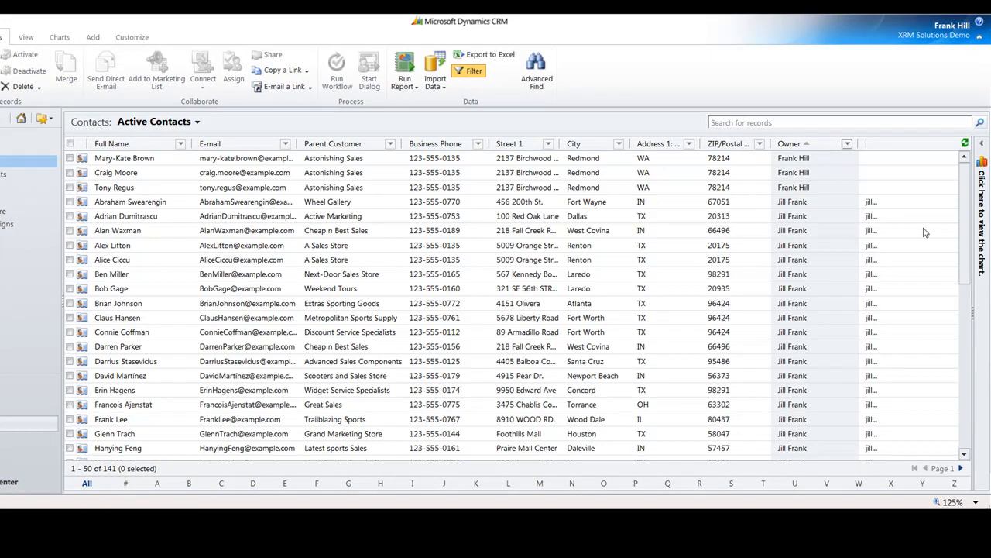
Reassign the three Astonishing Sales contacts at the start of the list to the first user in the user lookup.
click(70, 158)
click(70, 172)
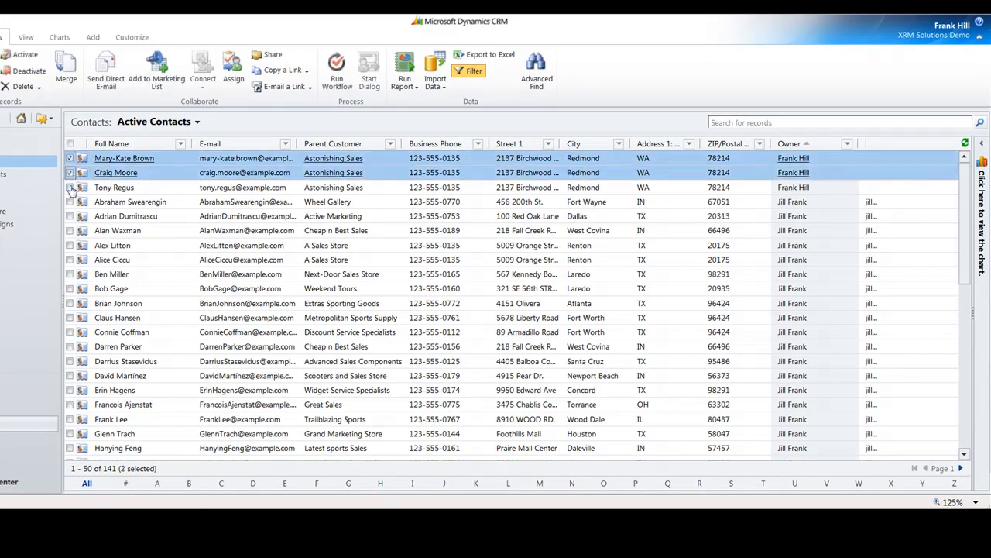
click(70, 187)
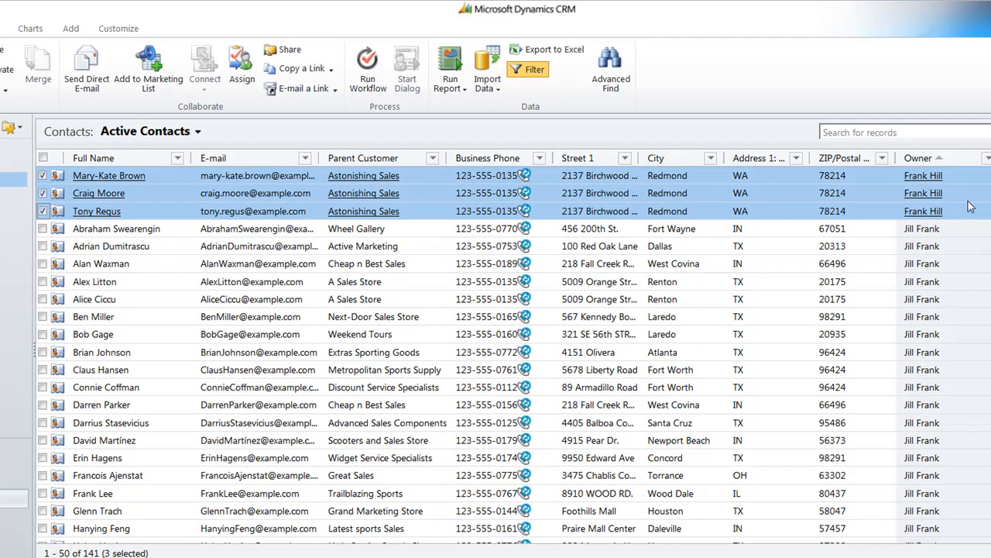
click(243, 88)
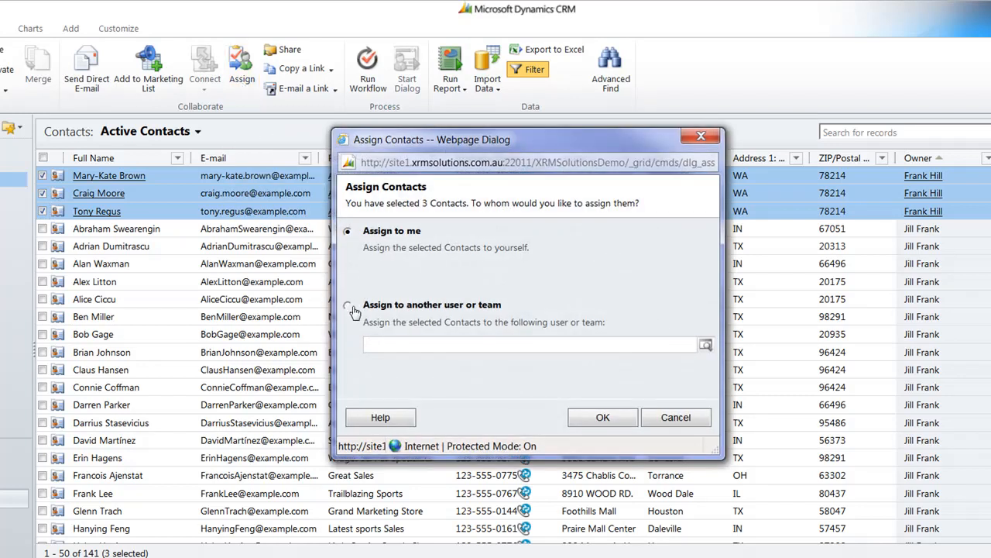
click(349, 306)
click(706, 344)
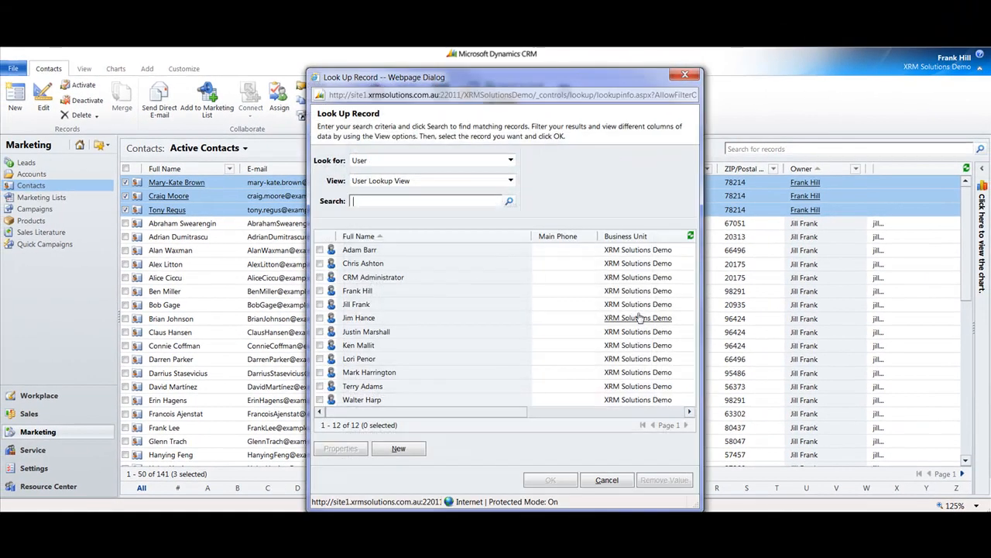
click(320, 250)
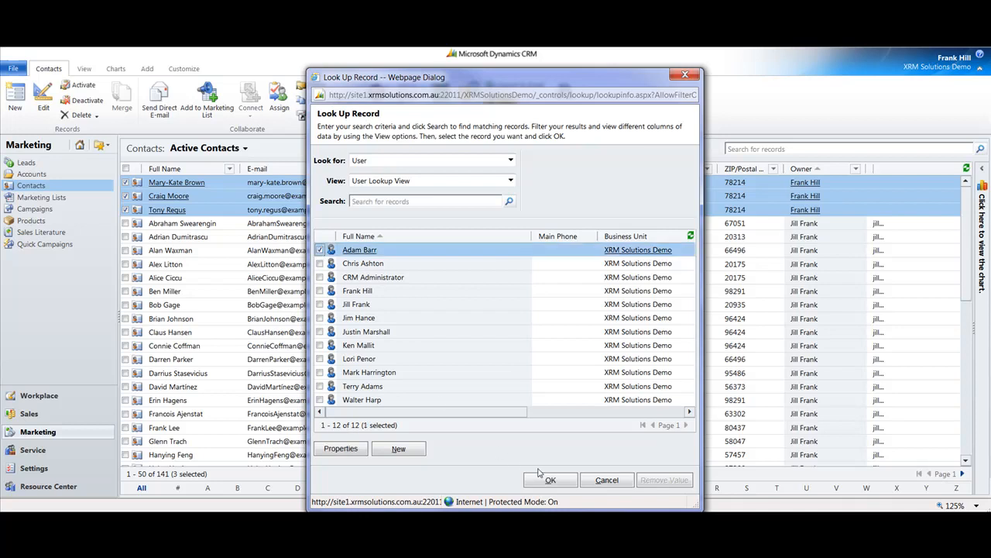
click(550, 479)
click(555, 370)
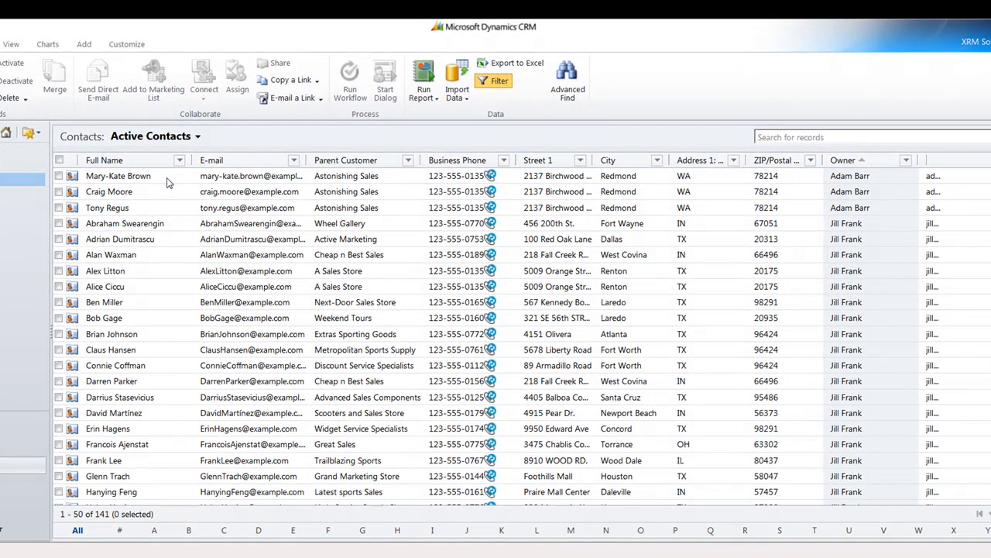
Open the first Astonishing Sales contact and examine its general, professional, personal, activity, billing, contact-method and service preference fields.
click(219, 186)
double_click(167, 182)
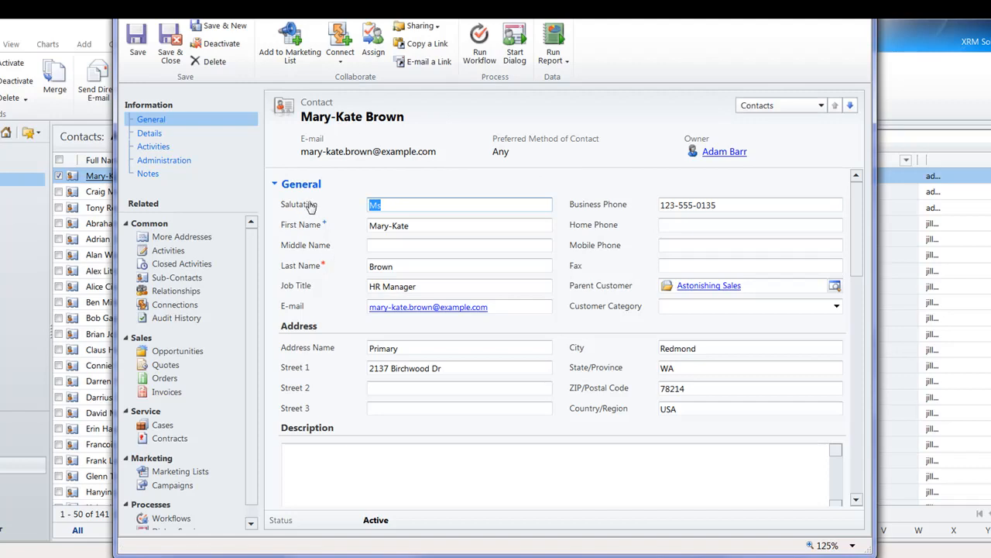
drag(859, 264, 862, 284)
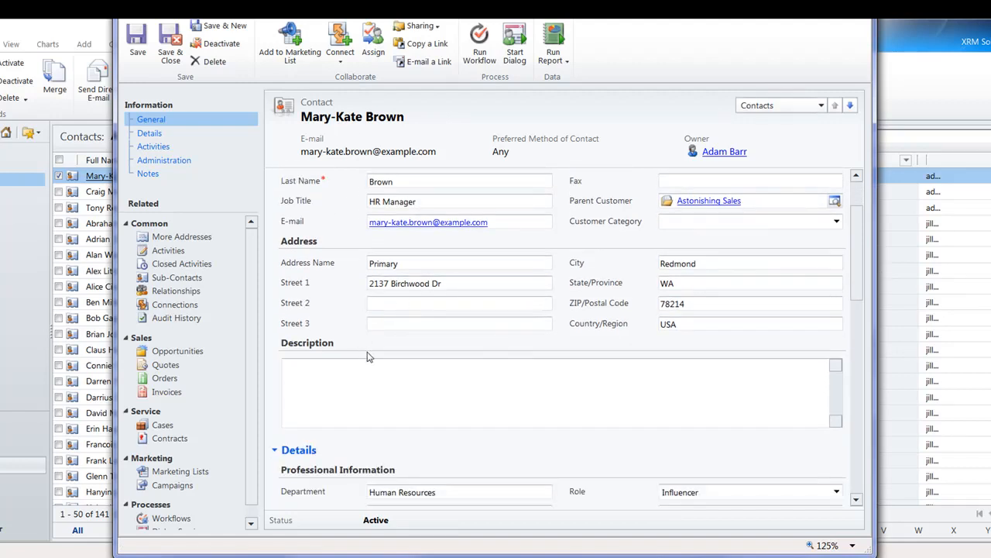
drag(859, 288, 869, 354)
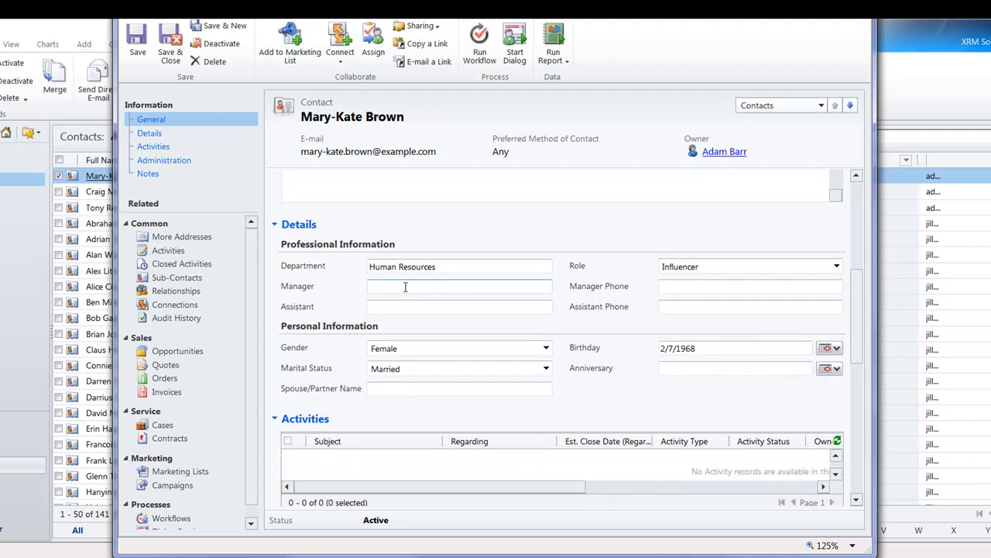
drag(853, 323, 867, 352)
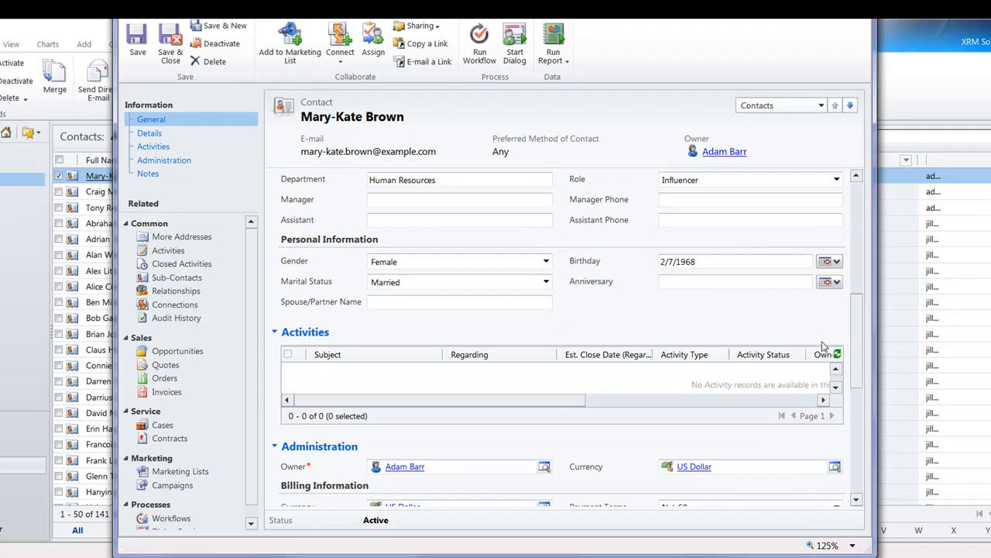
scroll(862, 368, down, 2)
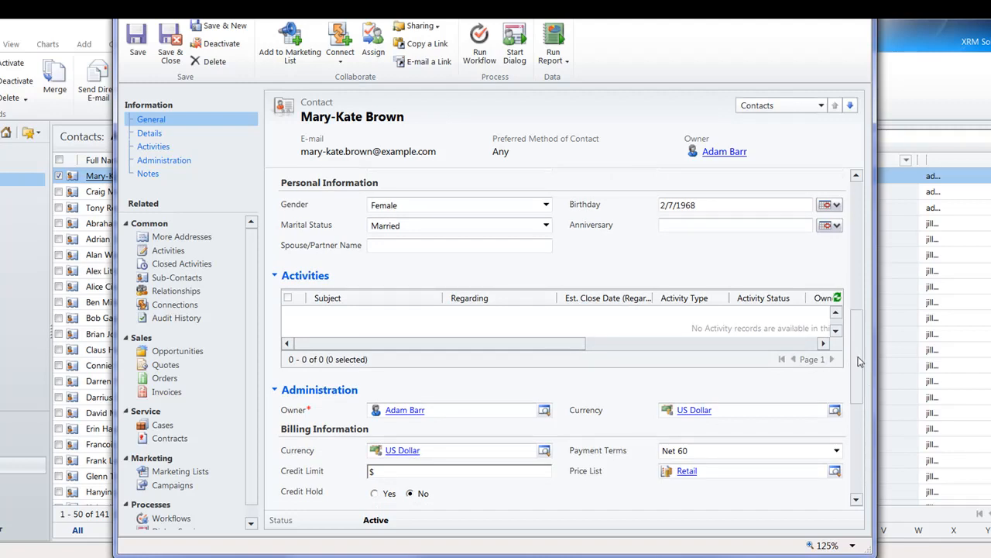
scroll(858, 362, down, 5)
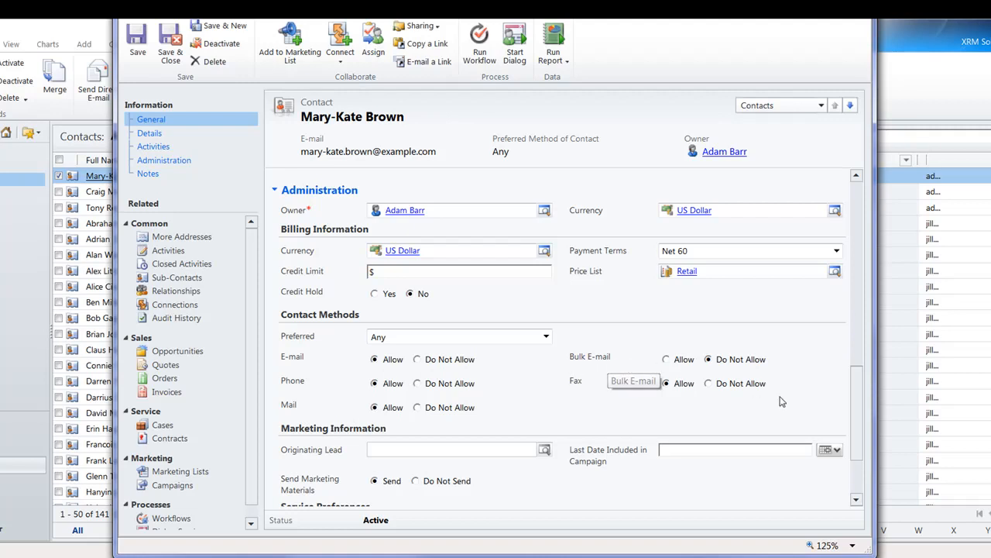
drag(856, 423, 864, 464)
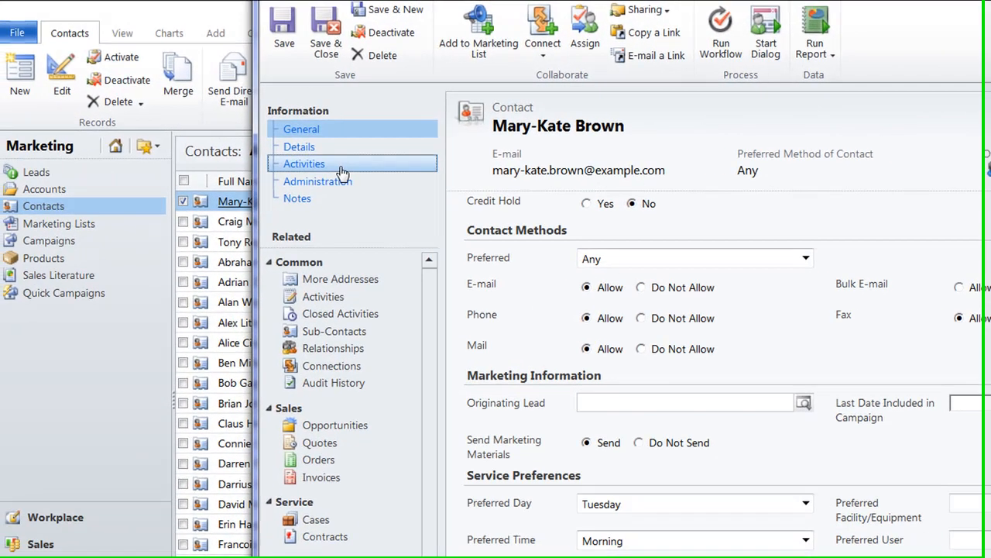
Jump through the Activities, Administration and Notes sections of the contact form.
click(153, 146)
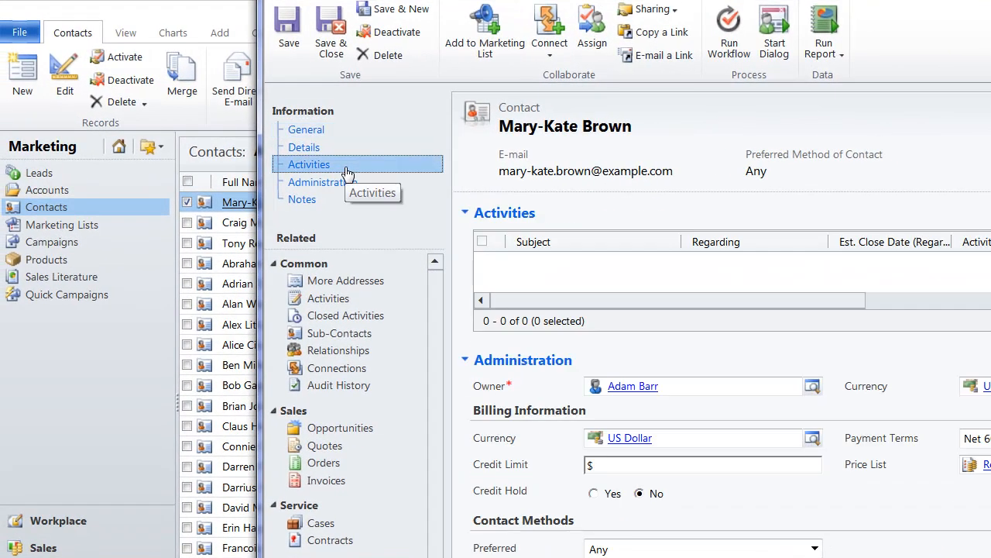
click(348, 184)
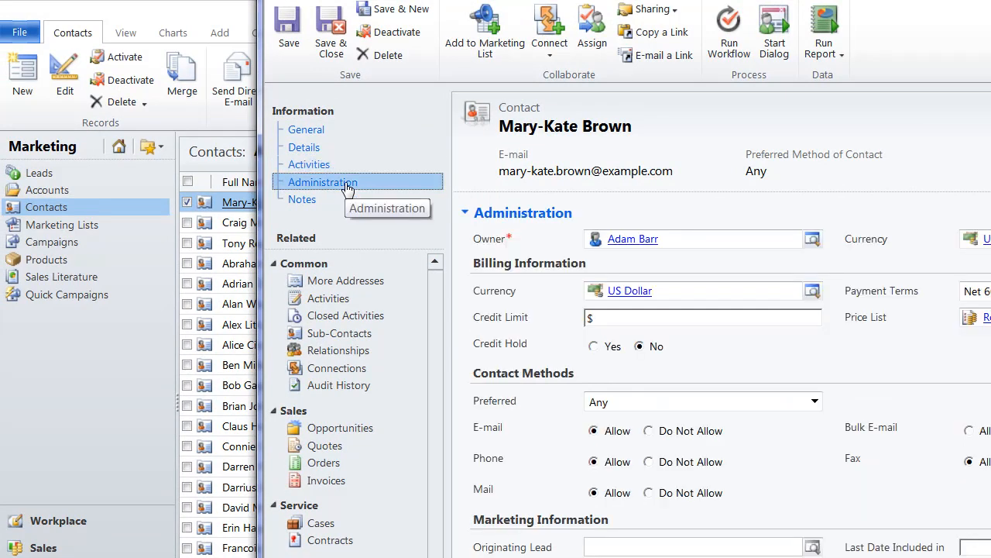
click(329, 201)
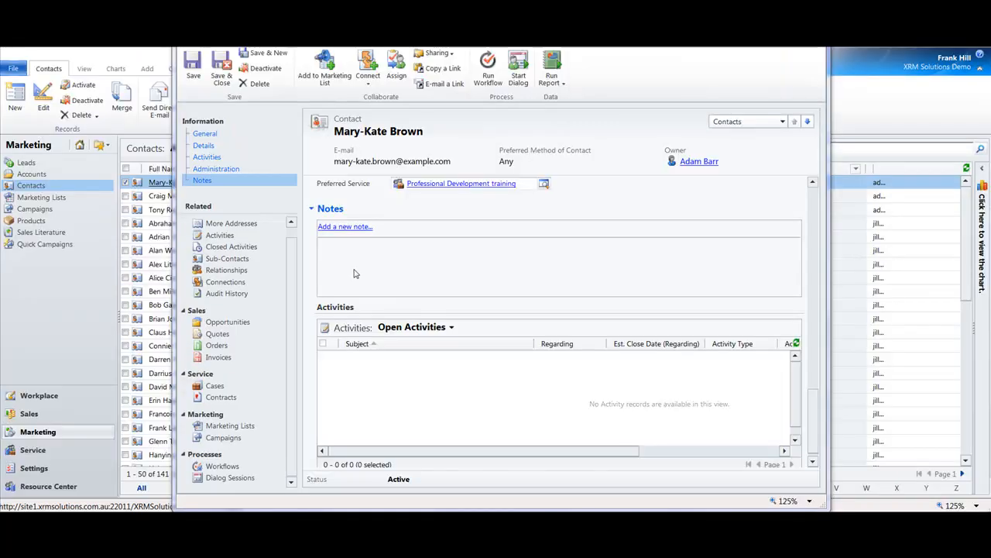
View the contact's related More Addresses, Opportunities, Quotes, Marketing Lists and Campaigns.
click(268, 225)
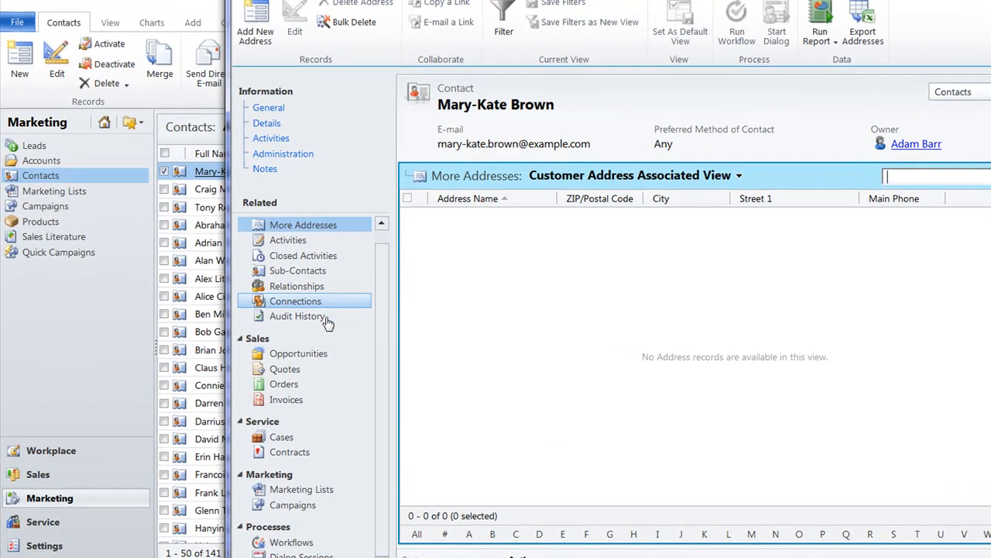
click(323, 359)
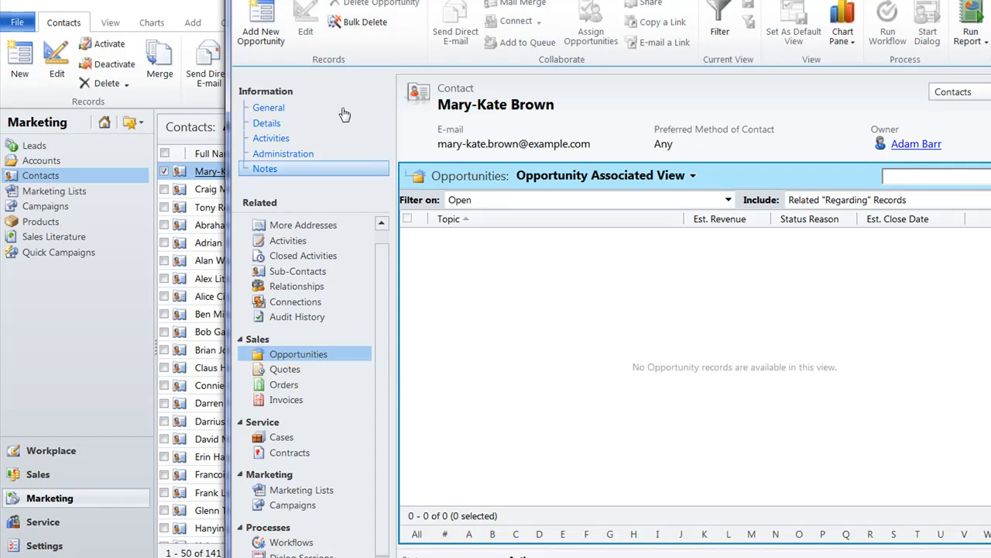
click(302, 372)
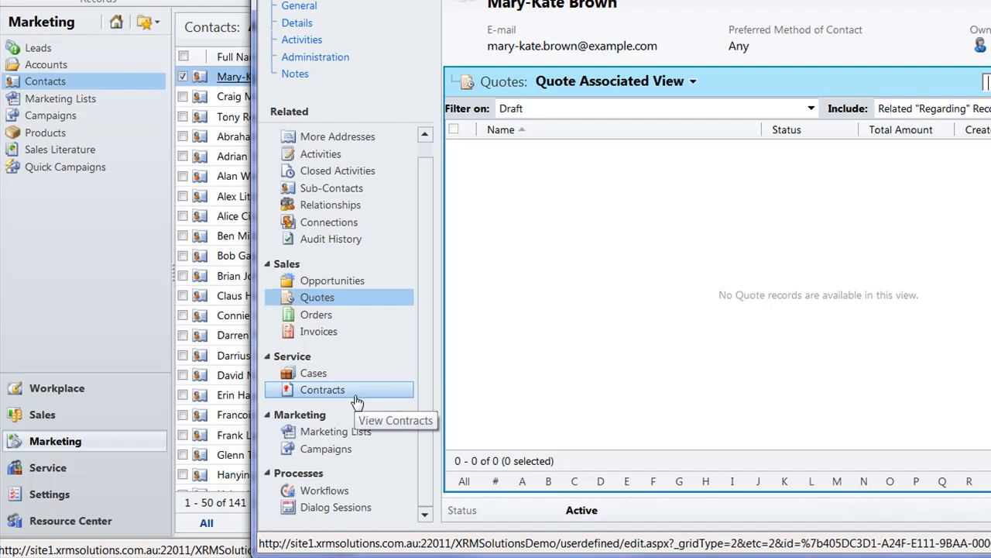
click(362, 434)
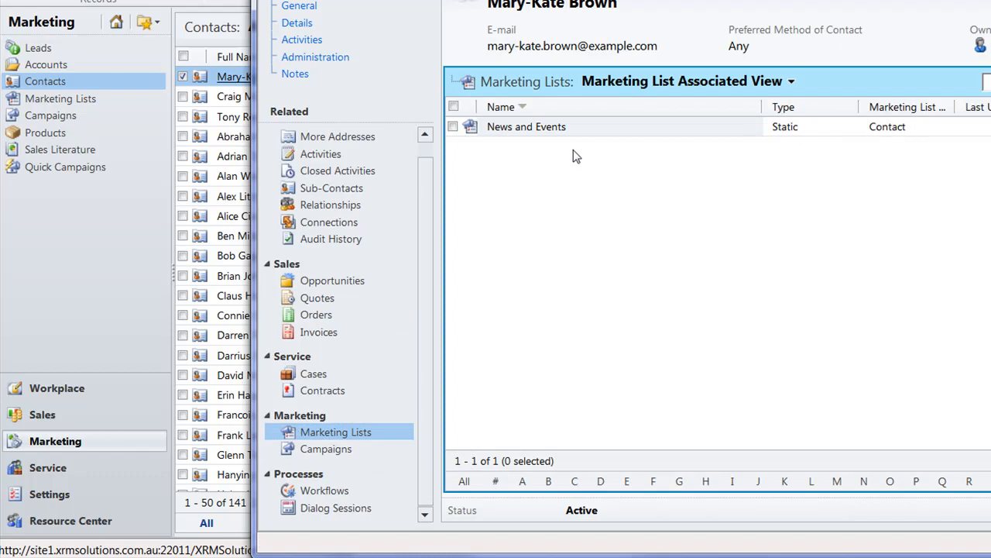
click(344, 457)
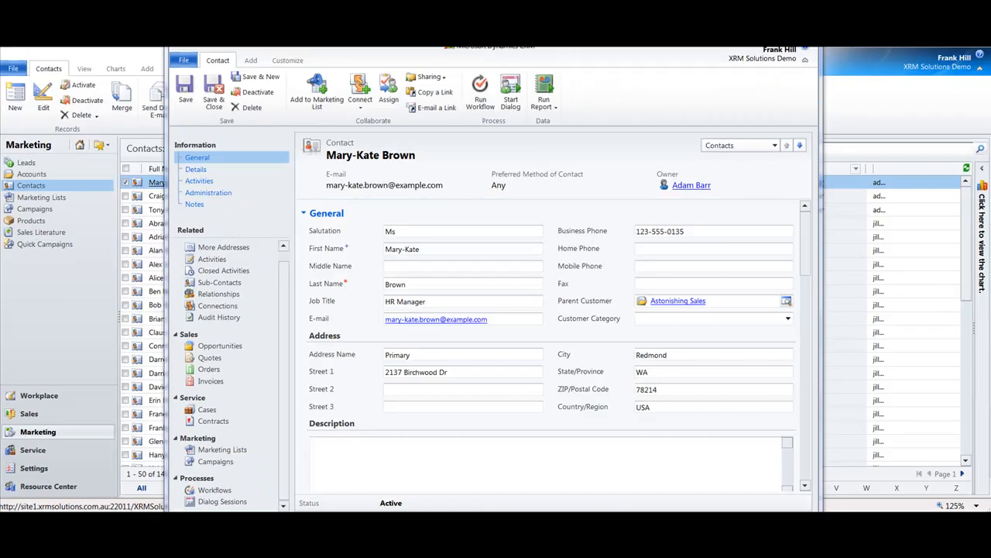
Add the open contact to the News and Events marketing list.
drag(445, 15, 442, 108)
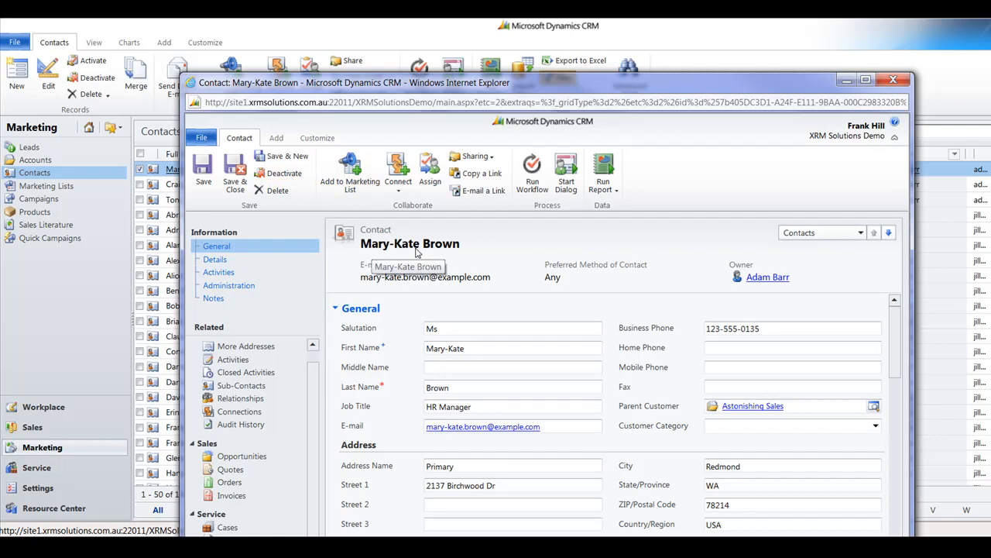
click(345, 178)
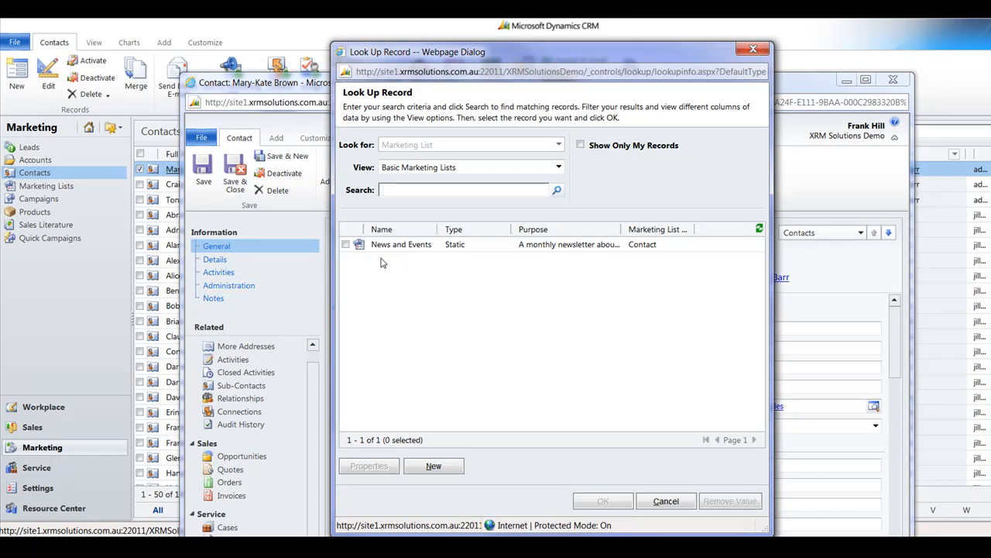
double_click(399, 246)
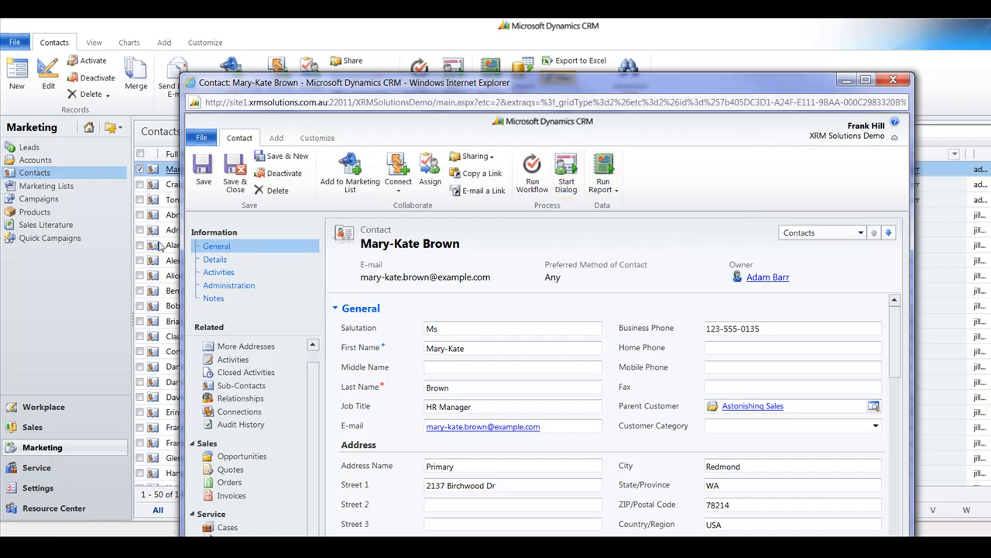
Examine the commands for adding activities and customizing the contact form, and save and close the contact.
click(278, 138)
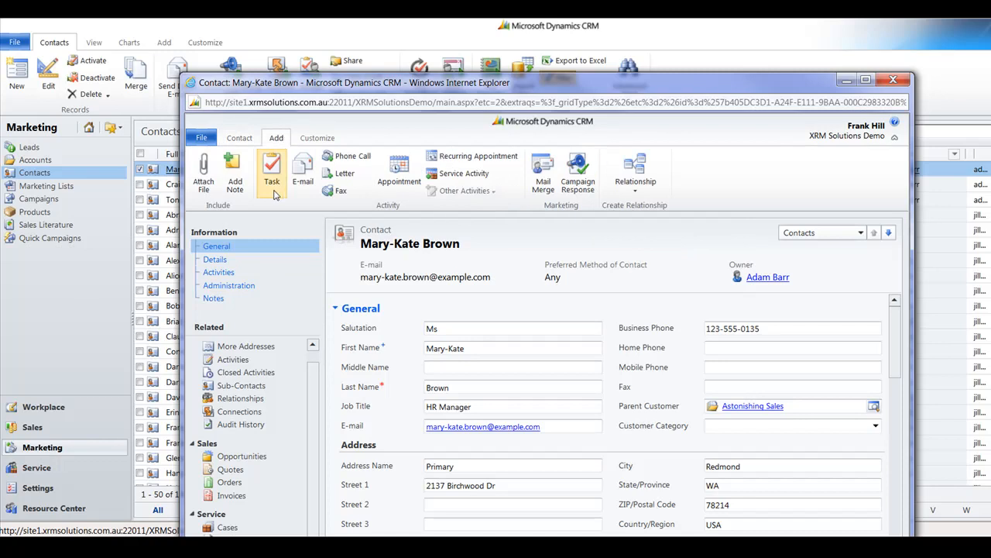
drag(416, 88, 412, 69)
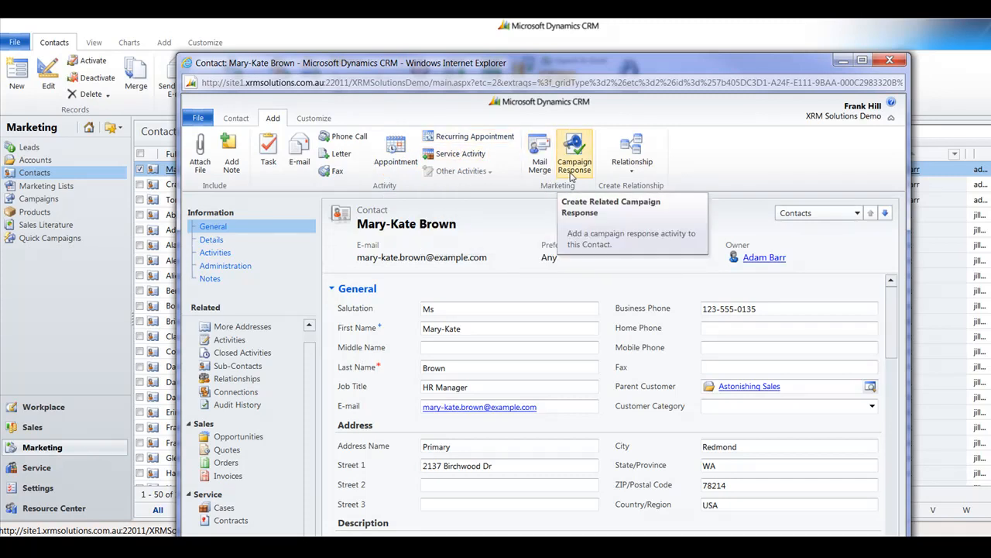
click(312, 118)
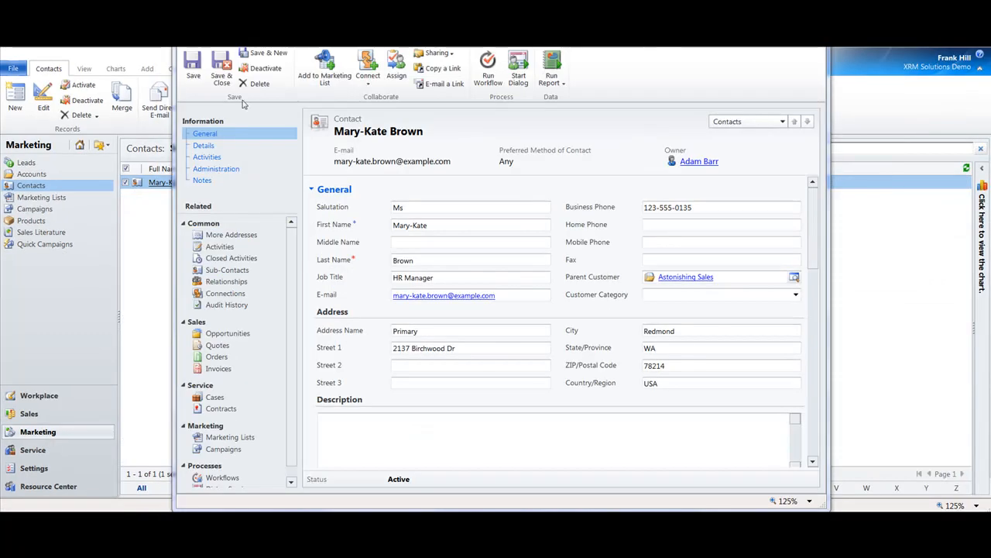
click(221, 68)
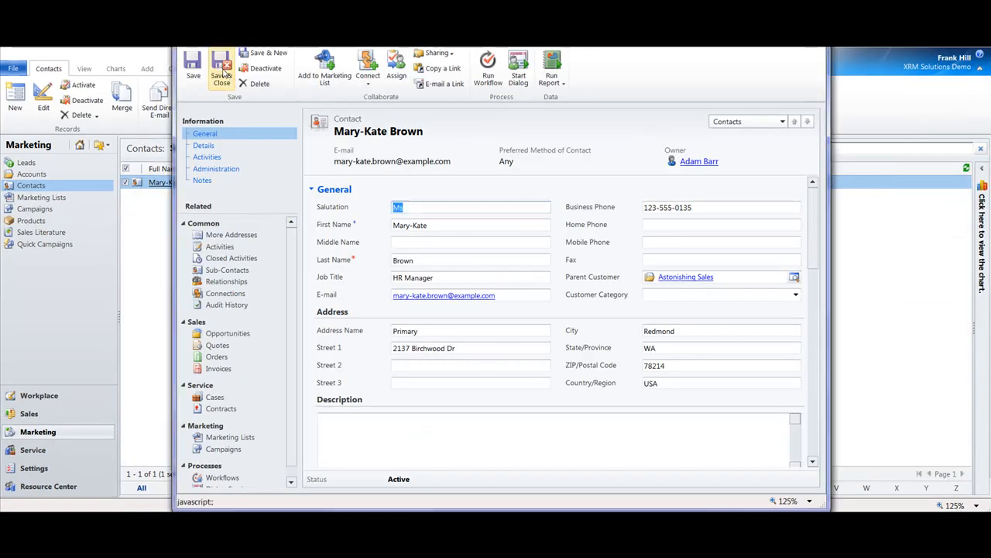
Switch to the Active Accounts view and open the Astonishing Sales account.
click(60, 175)
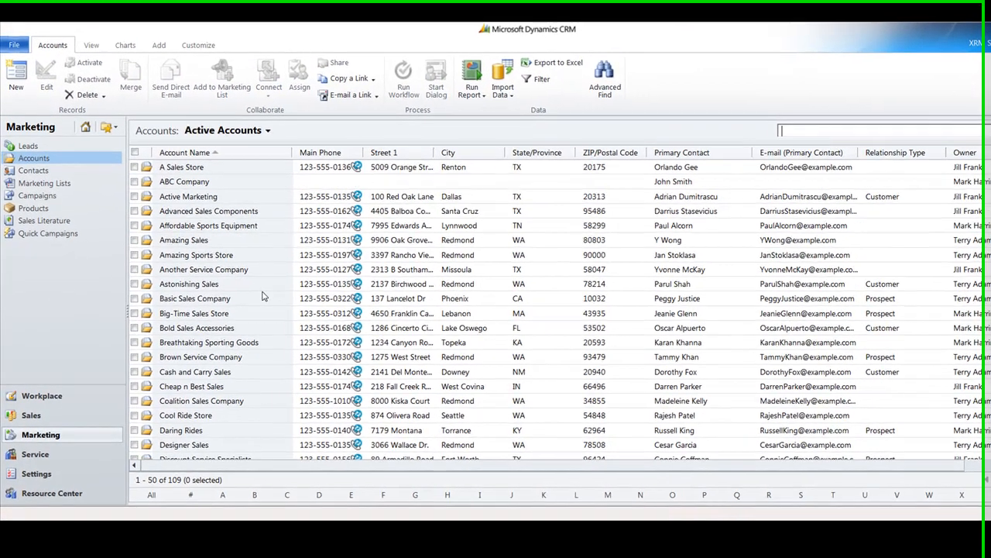
click(252, 290)
double_click(259, 286)
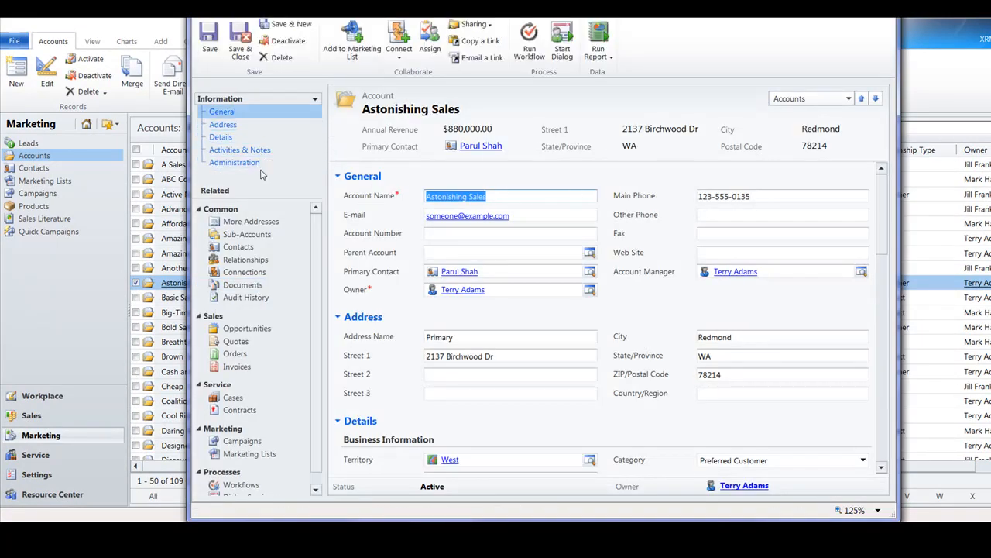
View the Astonishing Sales account's related Marketing Lists, Workflows, Dialog Sessions and More Addresses.
scroll(316, 251, down, 2)
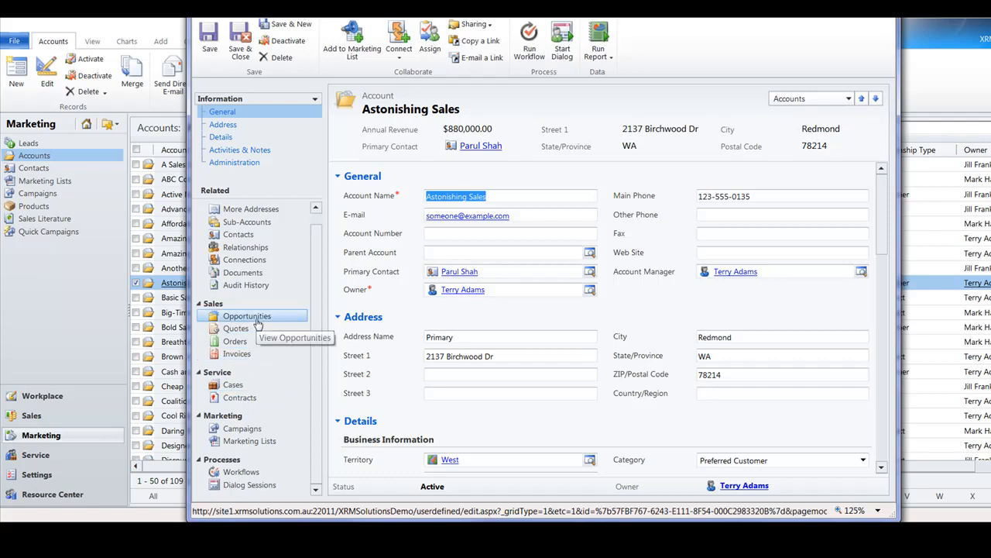
click(254, 442)
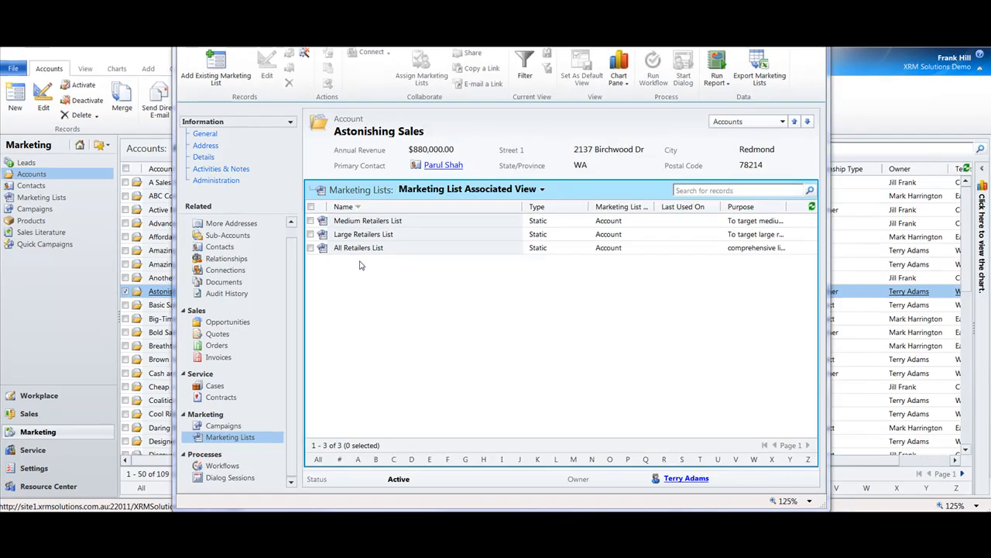
click(247, 472)
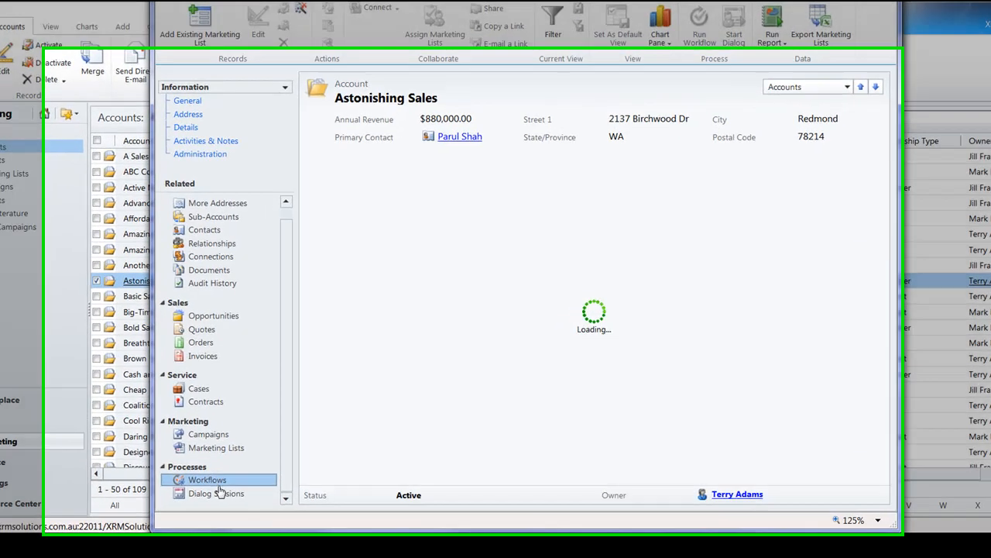
click(246, 477)
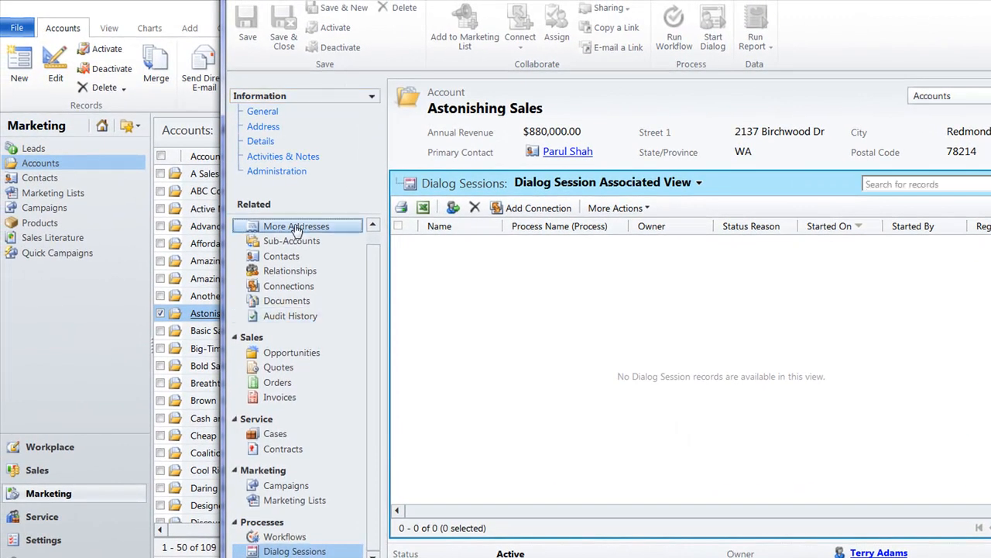
click(295, 226)
Return to the account's General section and examine the commands for adding activities and customizing the account form.
click(257, 113)
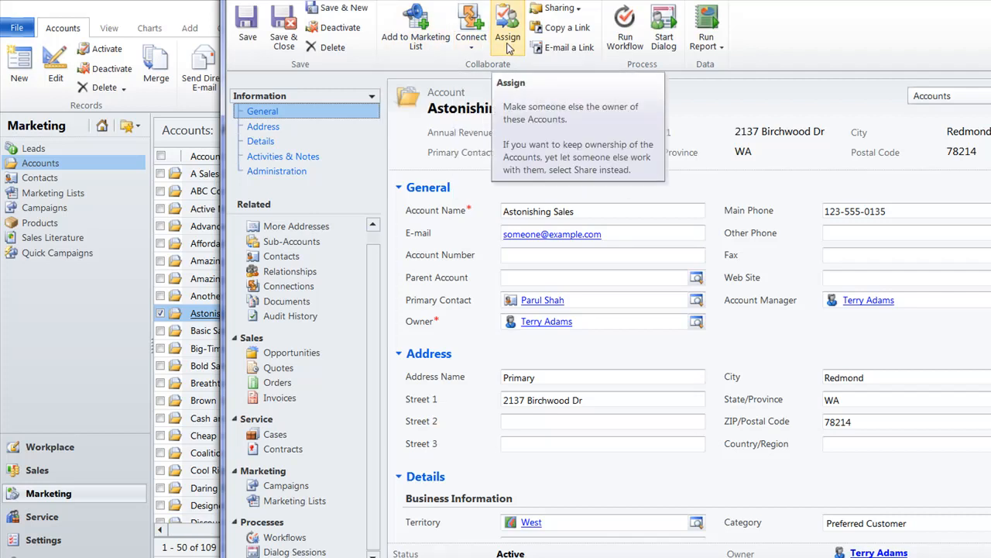
click(334, 0)
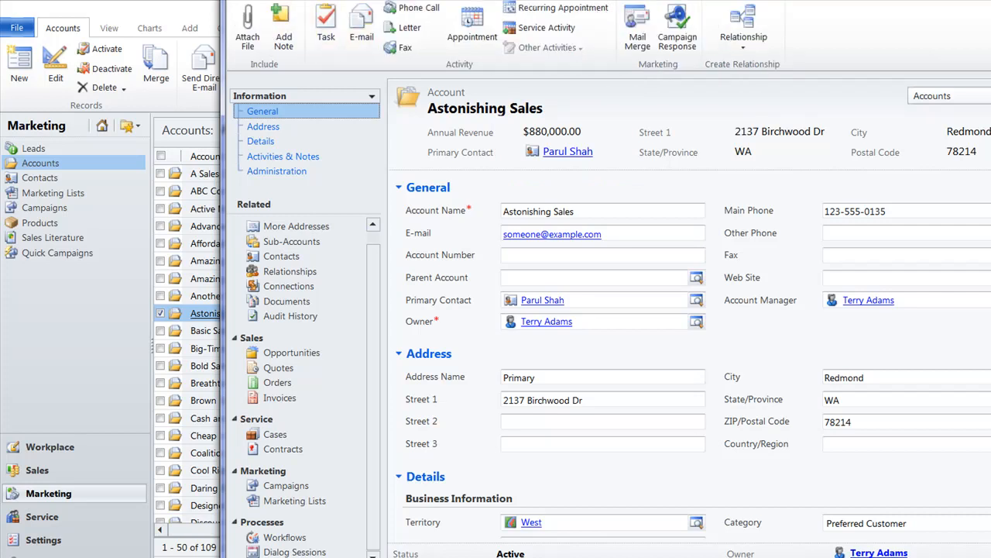
click(369, 1)
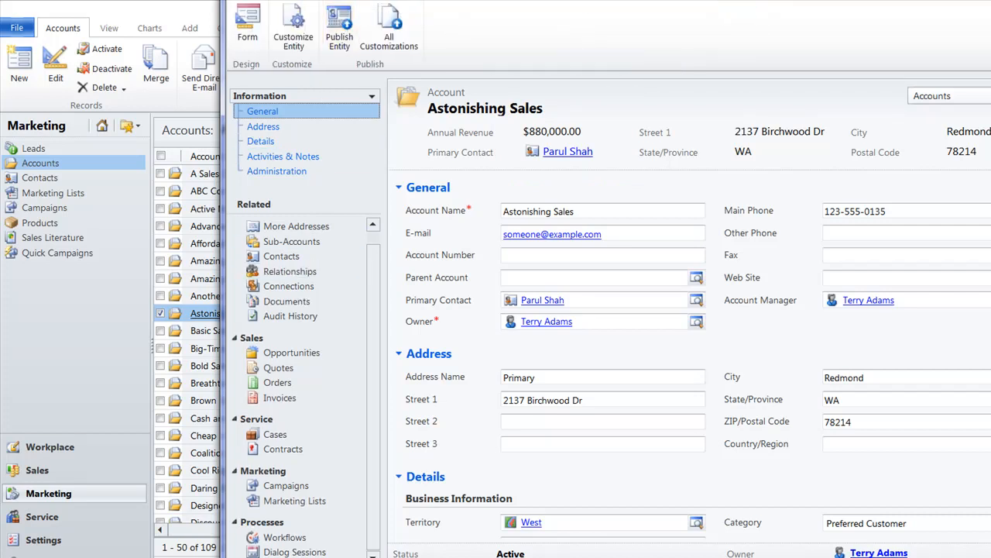